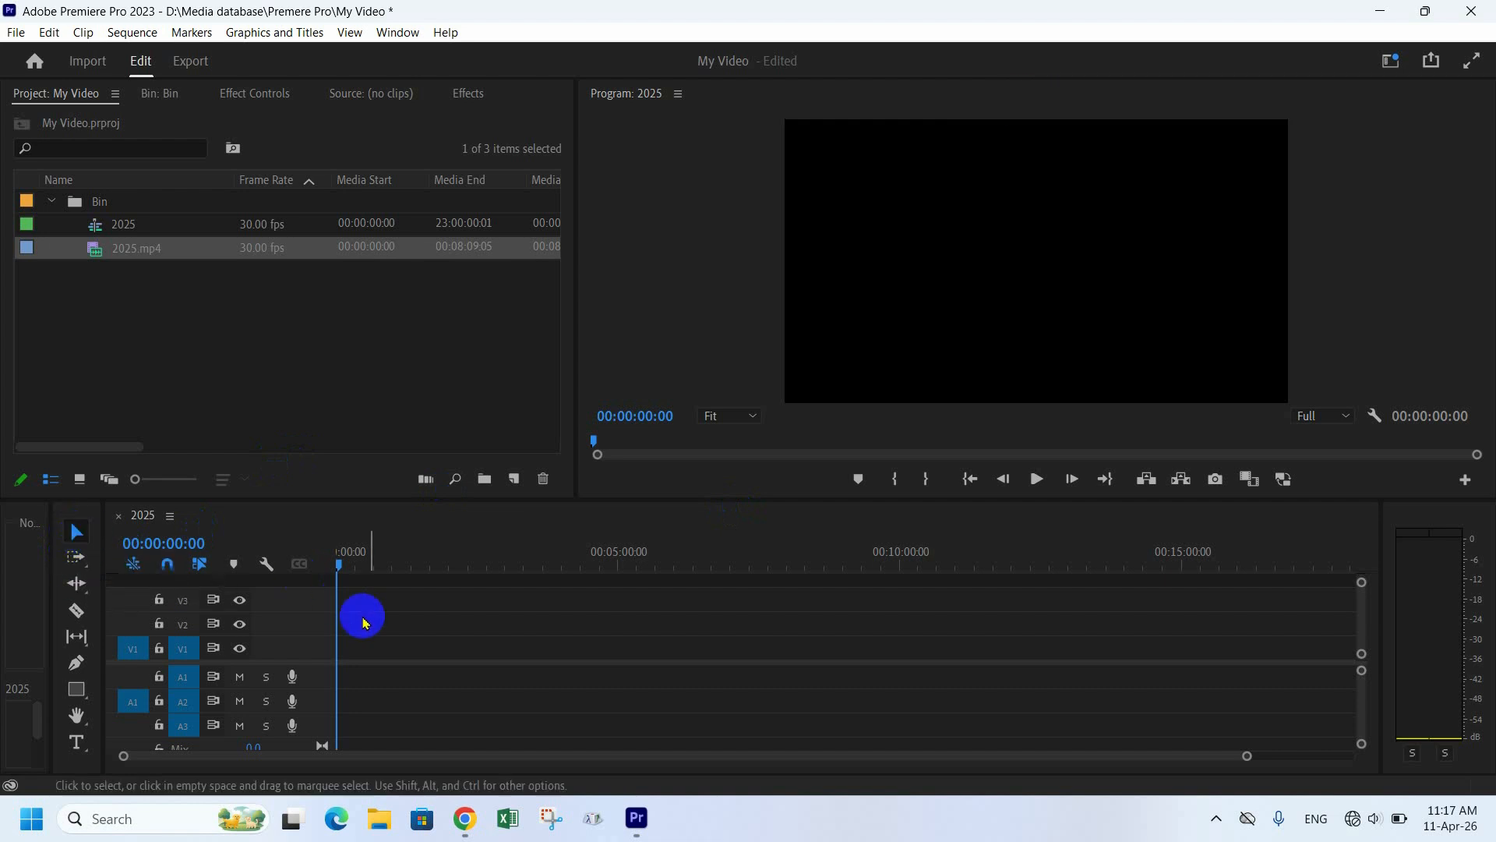
- Place 2025.mp4 at the start of the 2025 sequence on V1 and A1, and select its linked video and audio
click(78, 545)
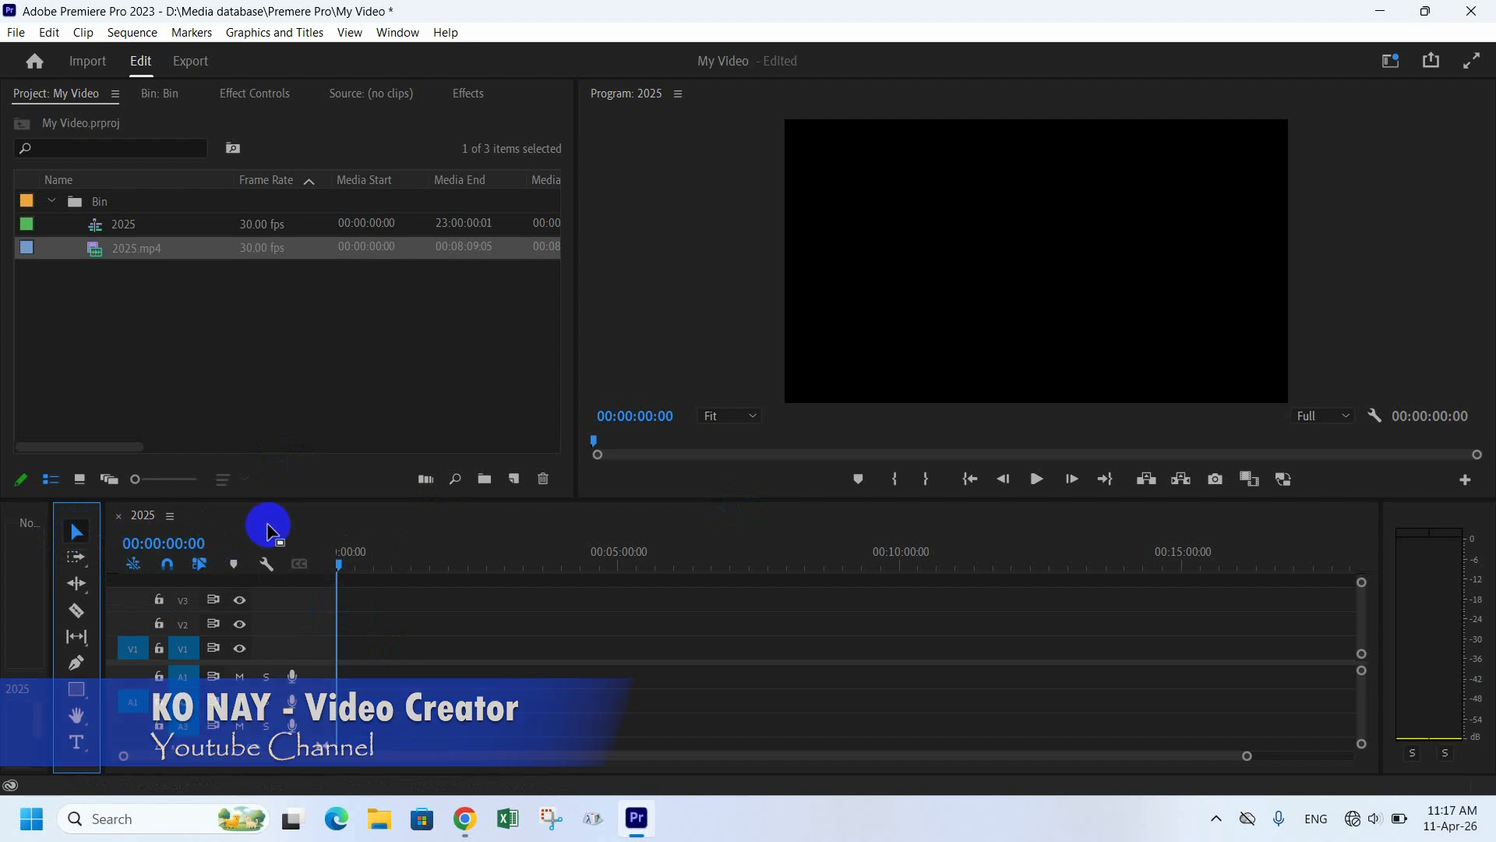
drag(119, 247, 336, 678)
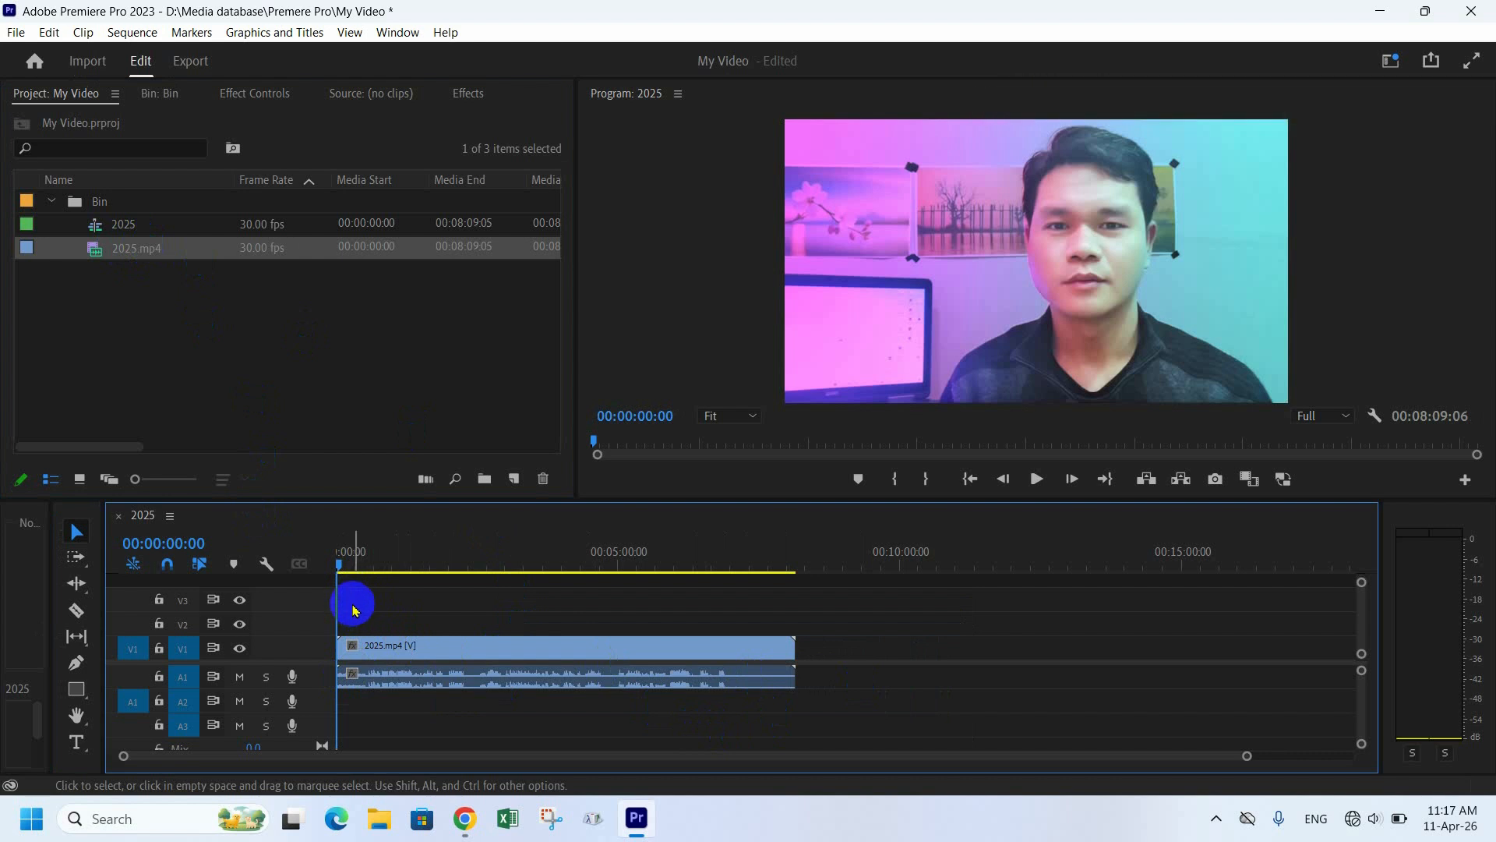
drag(353, 609, 484, 728)
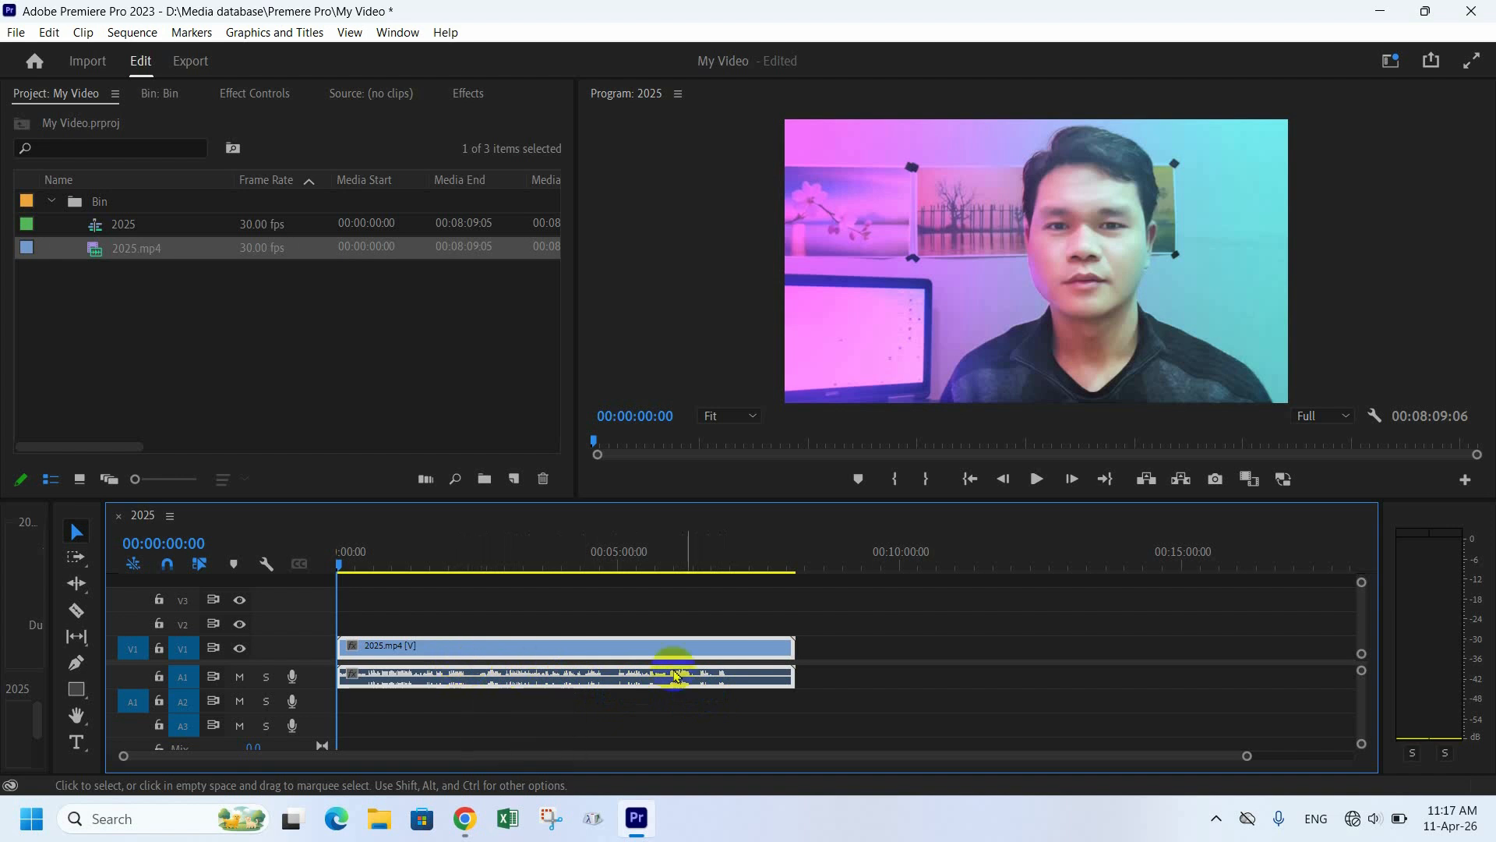
mouse_move(484, 675)
mouse_down()
mouse_move(1017, 662)
mouse_move(535, 691)
mouse_move(485, 677)
mouse_up()
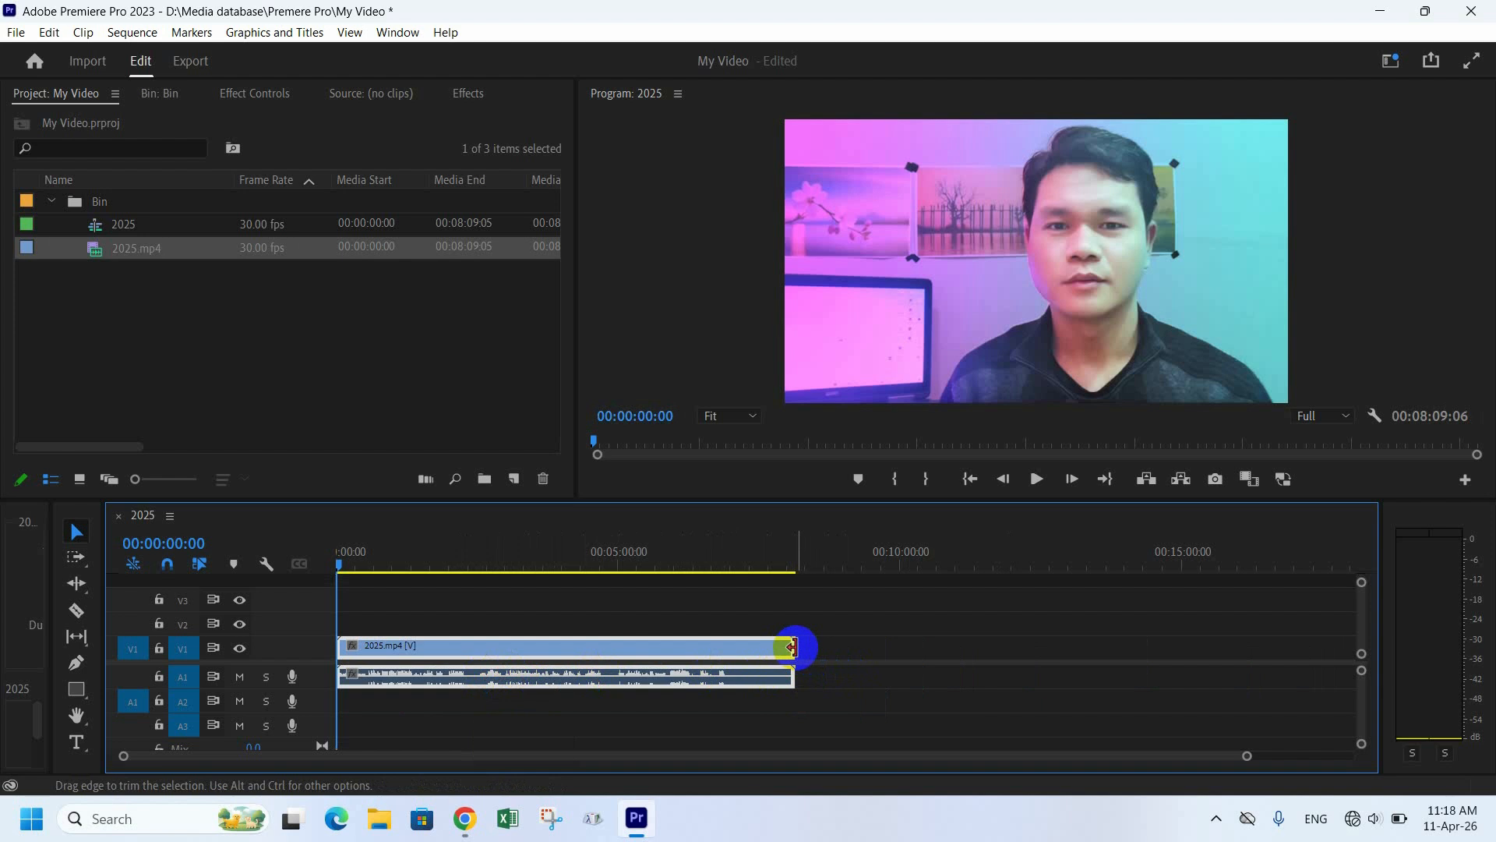
mouse_move(795, 645)
mouse_down()
mouse_move(511, 653)
mouse_move(795, 647)
mouse_up()
drag(795, 646, 865, 686)
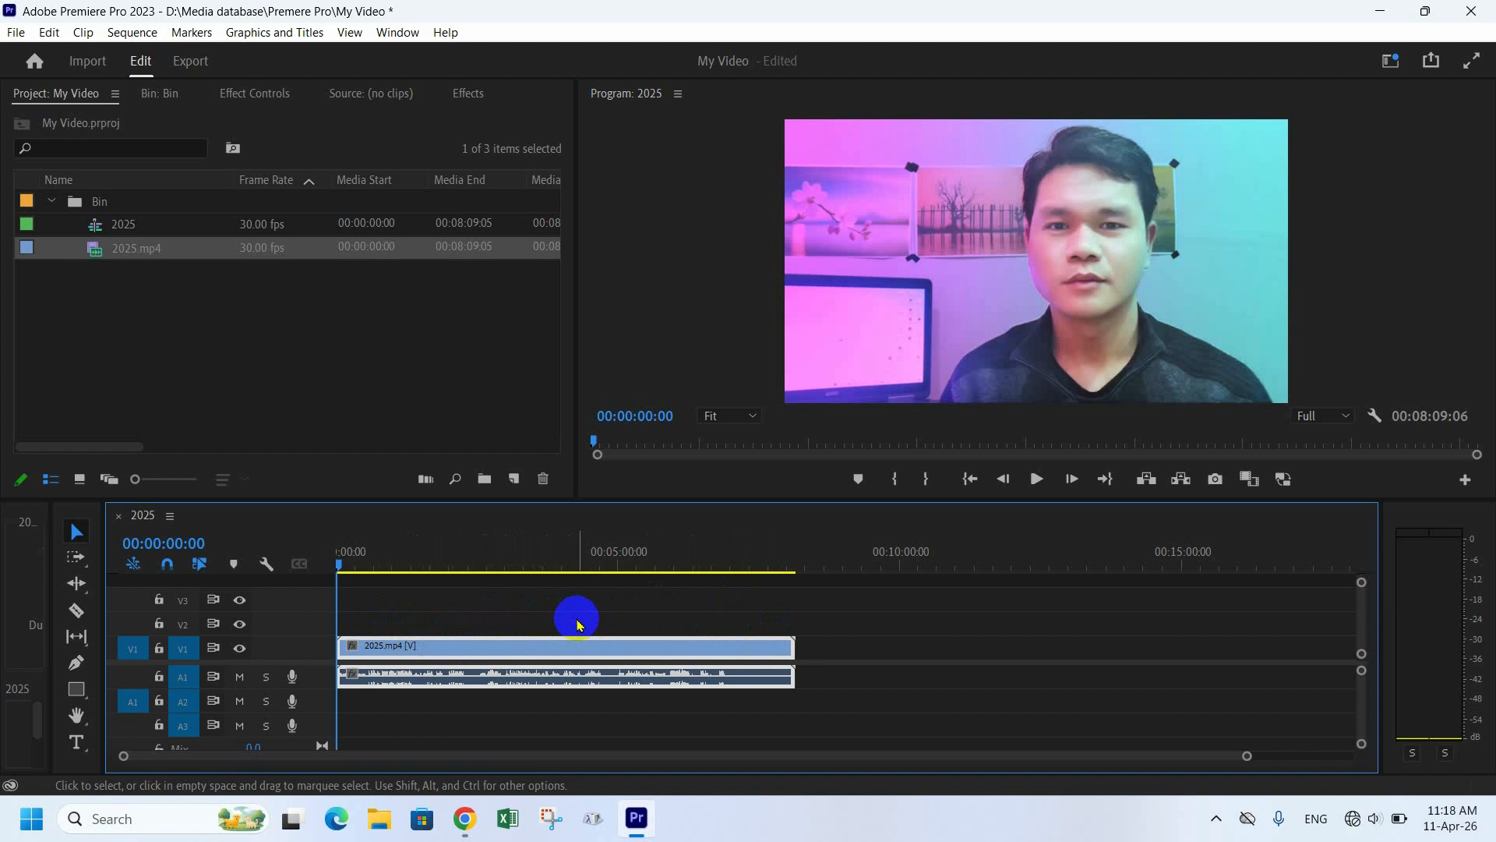
- Select the 2025.mp4 clip in the sequence with the Track Select Forward tool
click(75, 558)
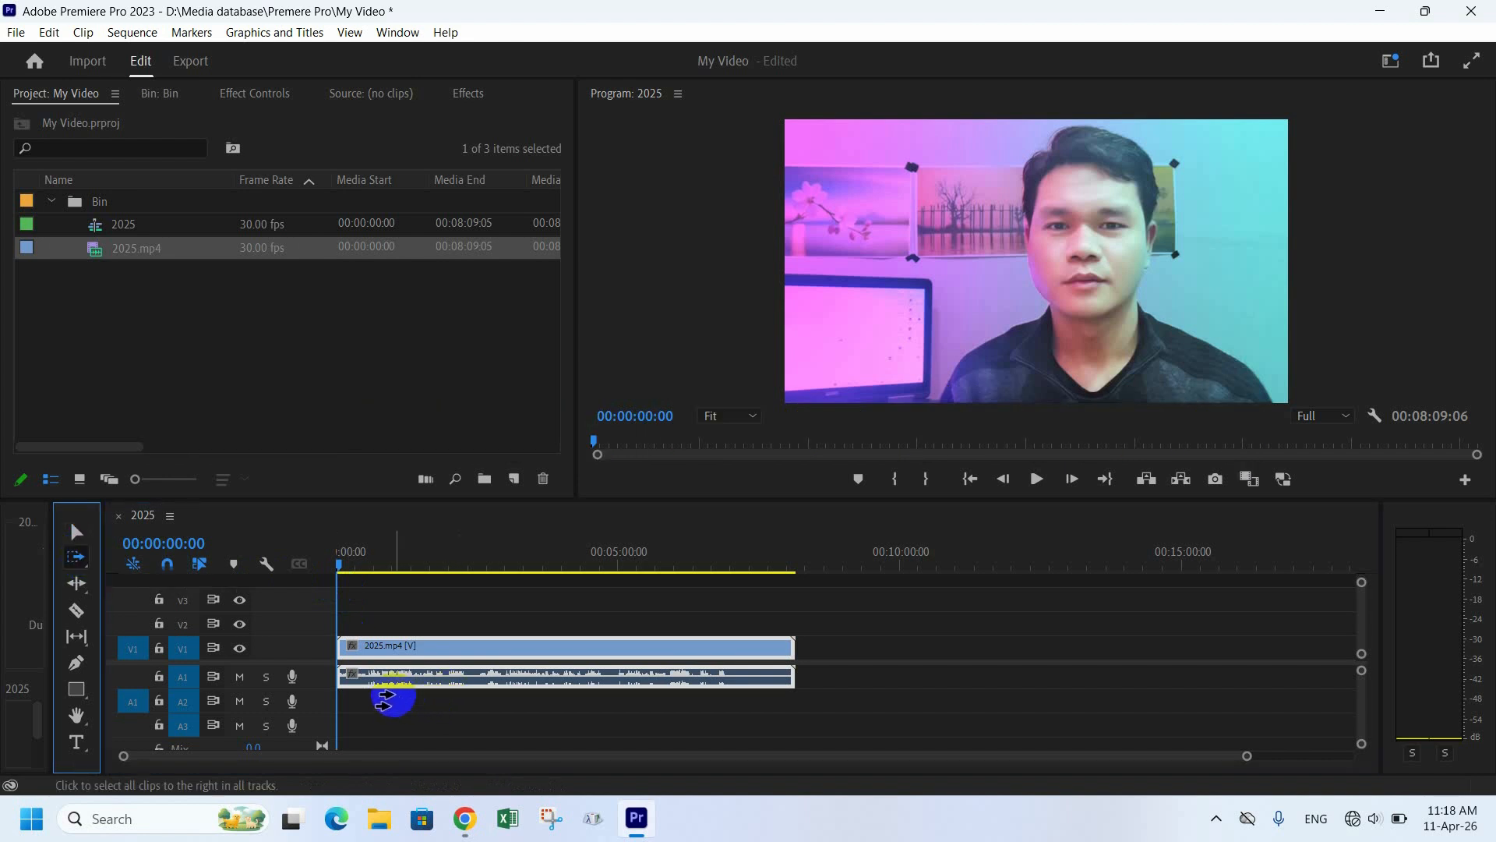
click(369, 672)
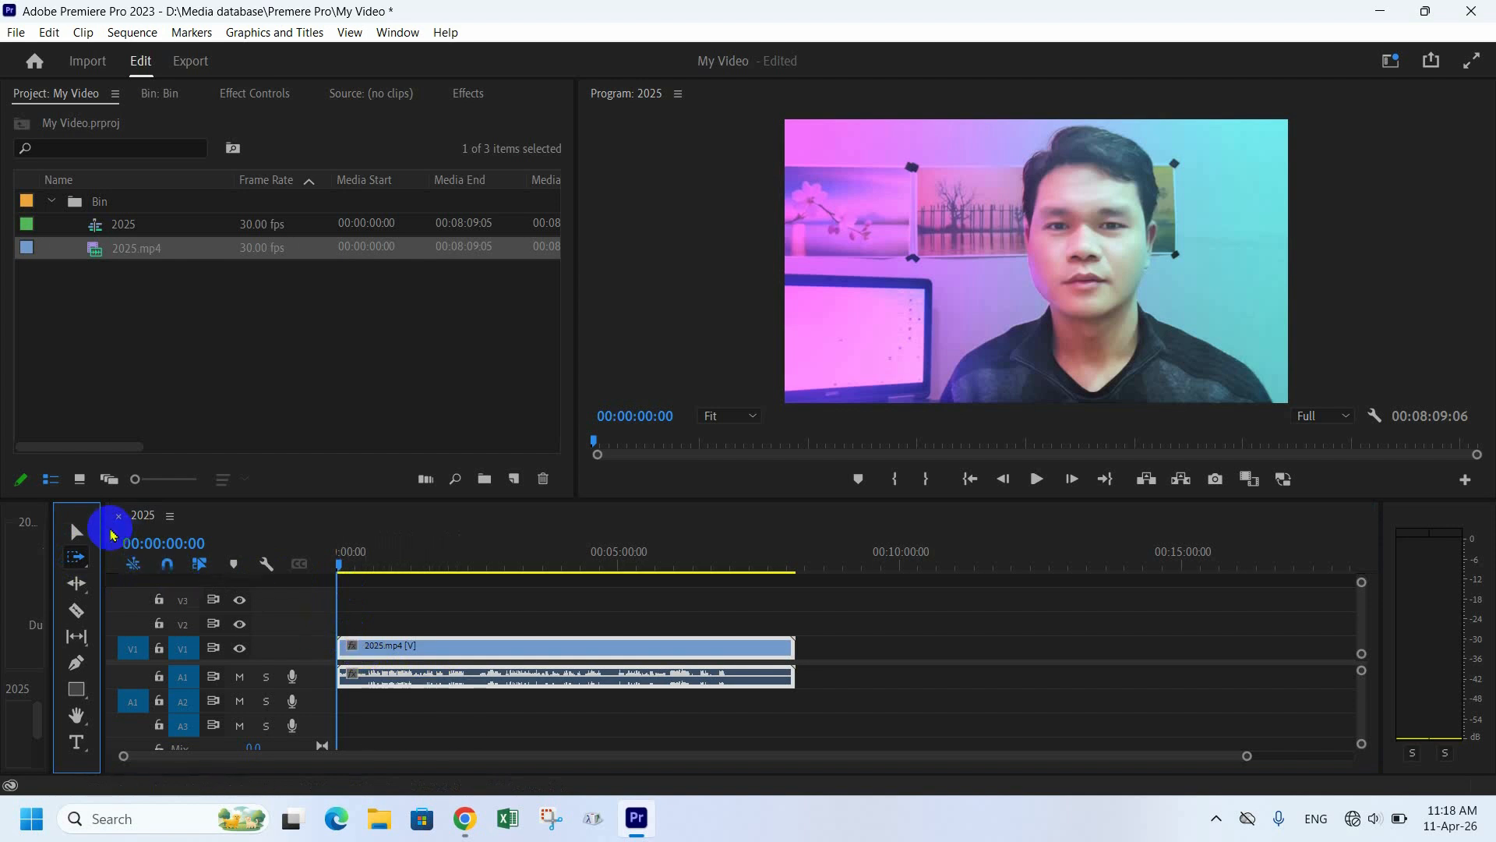
click(632, 672)
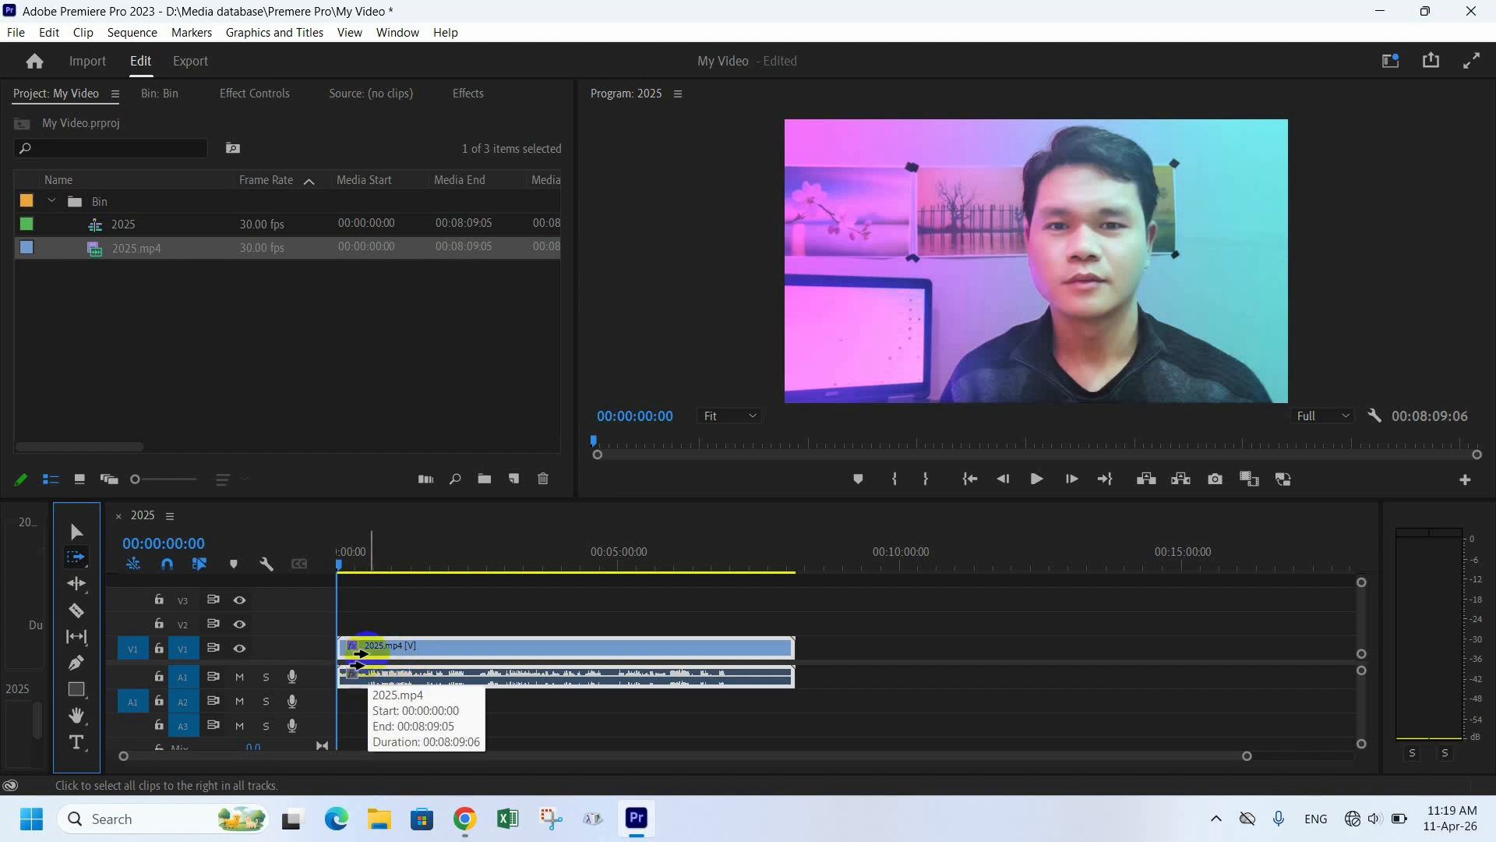
- Marquee-select the clip's video and audio with the Selection tool and clear the selection
click(75, 530)
drag(352, 591, 806, 722)
click(401, 619)
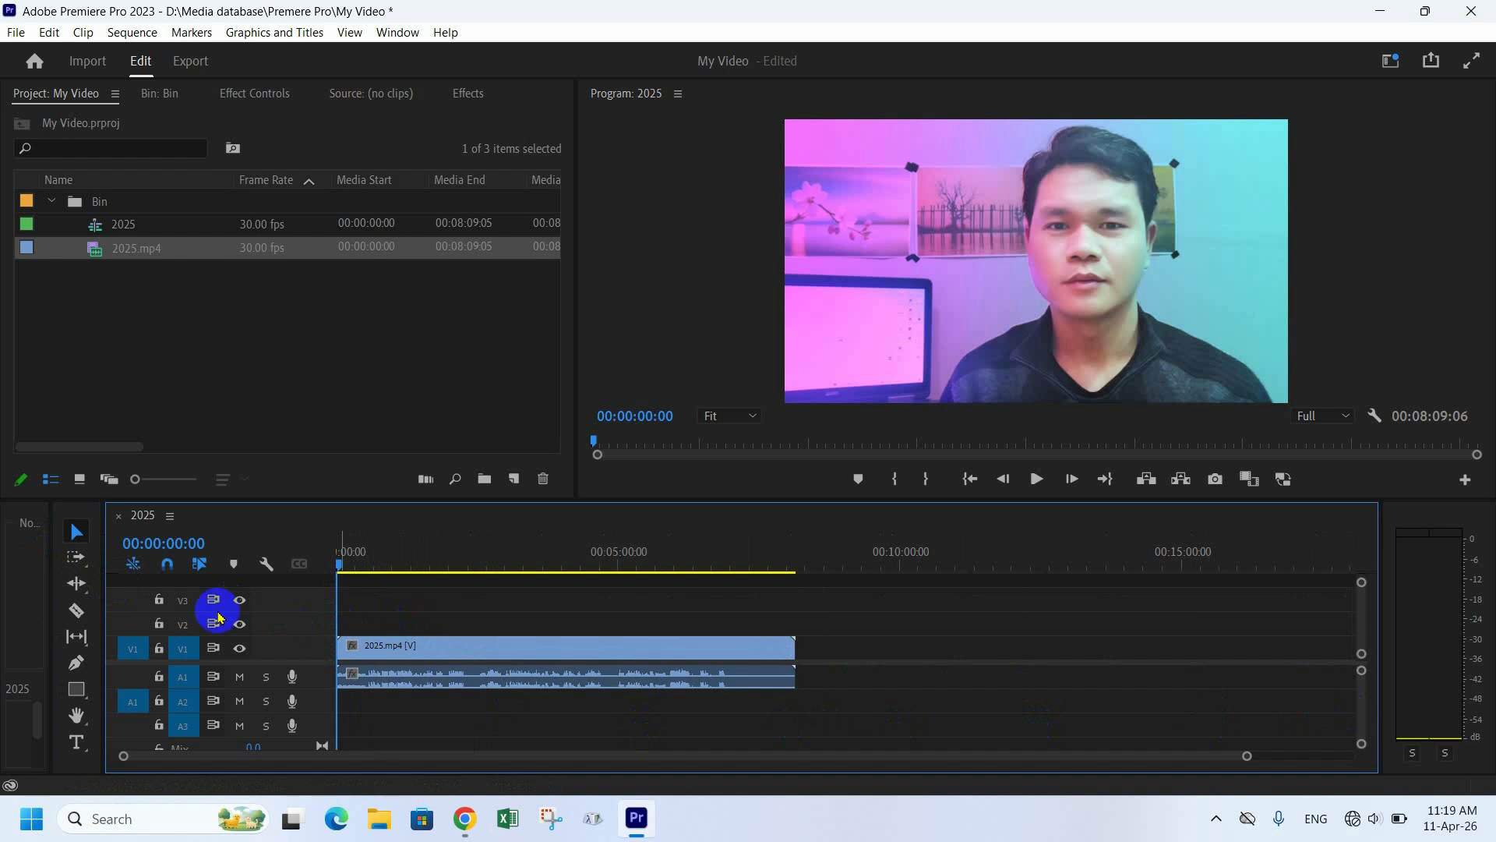
- Select everything from the sequence start onward with the Track Select Forward tool
click(77, 557)
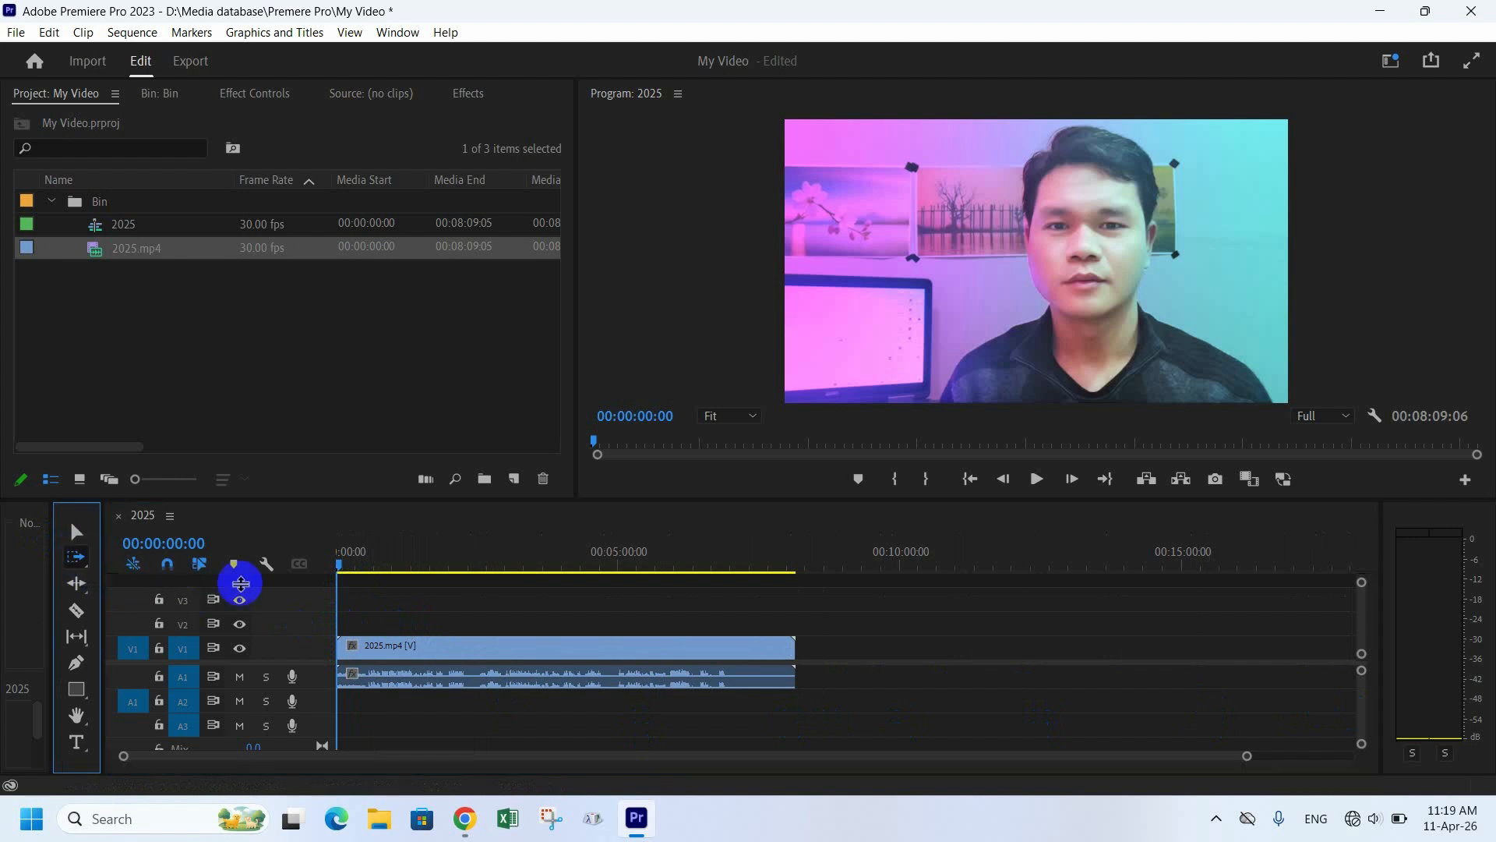
click(347, 647)
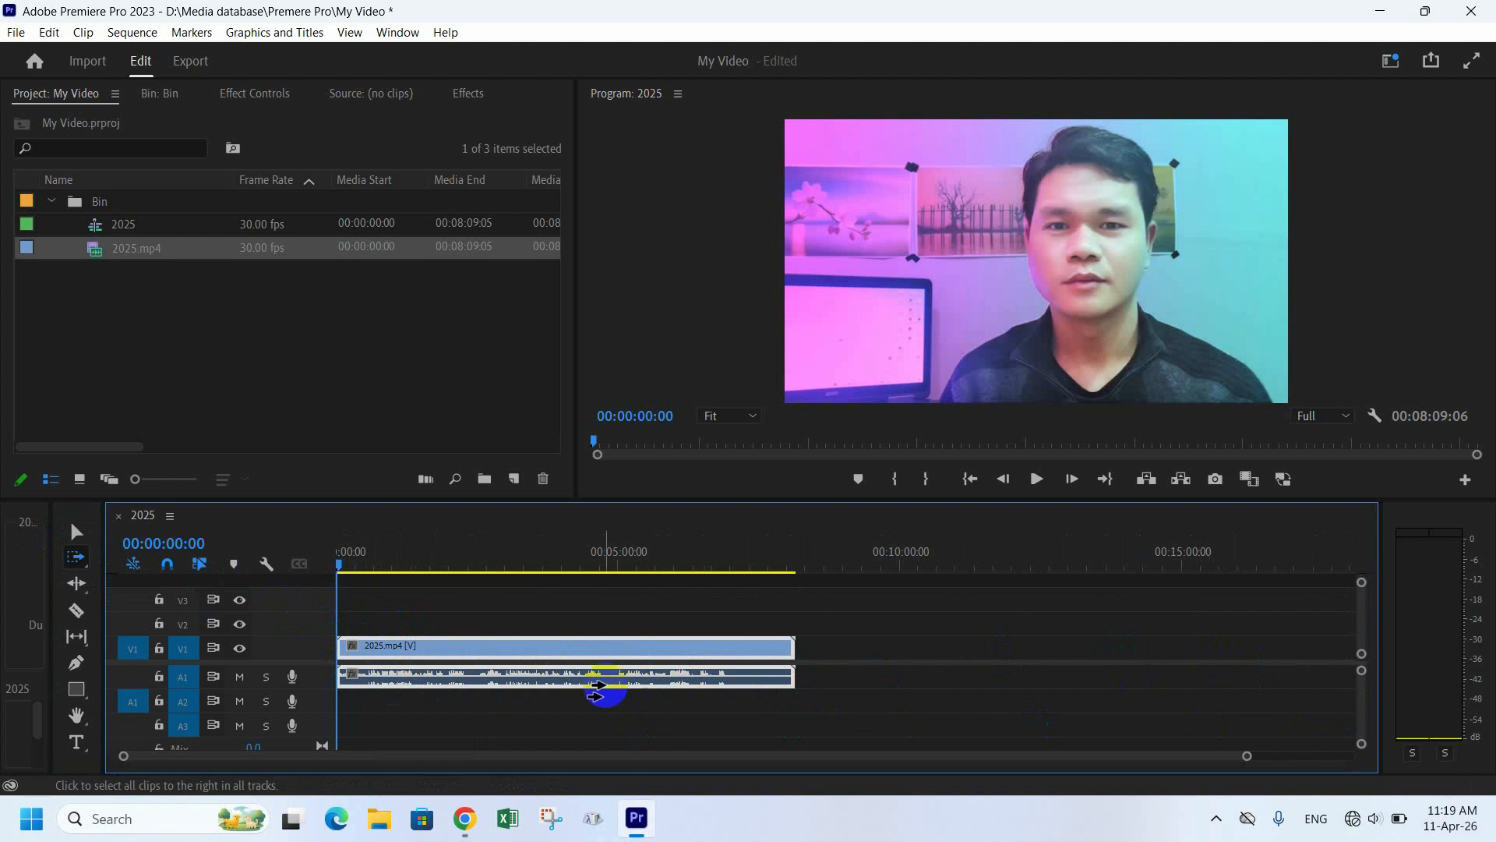
mouse_move(584, 660)
mouse_down()
mouse_move(944, 661)
mouse_move(585, 659)
mouse_up()
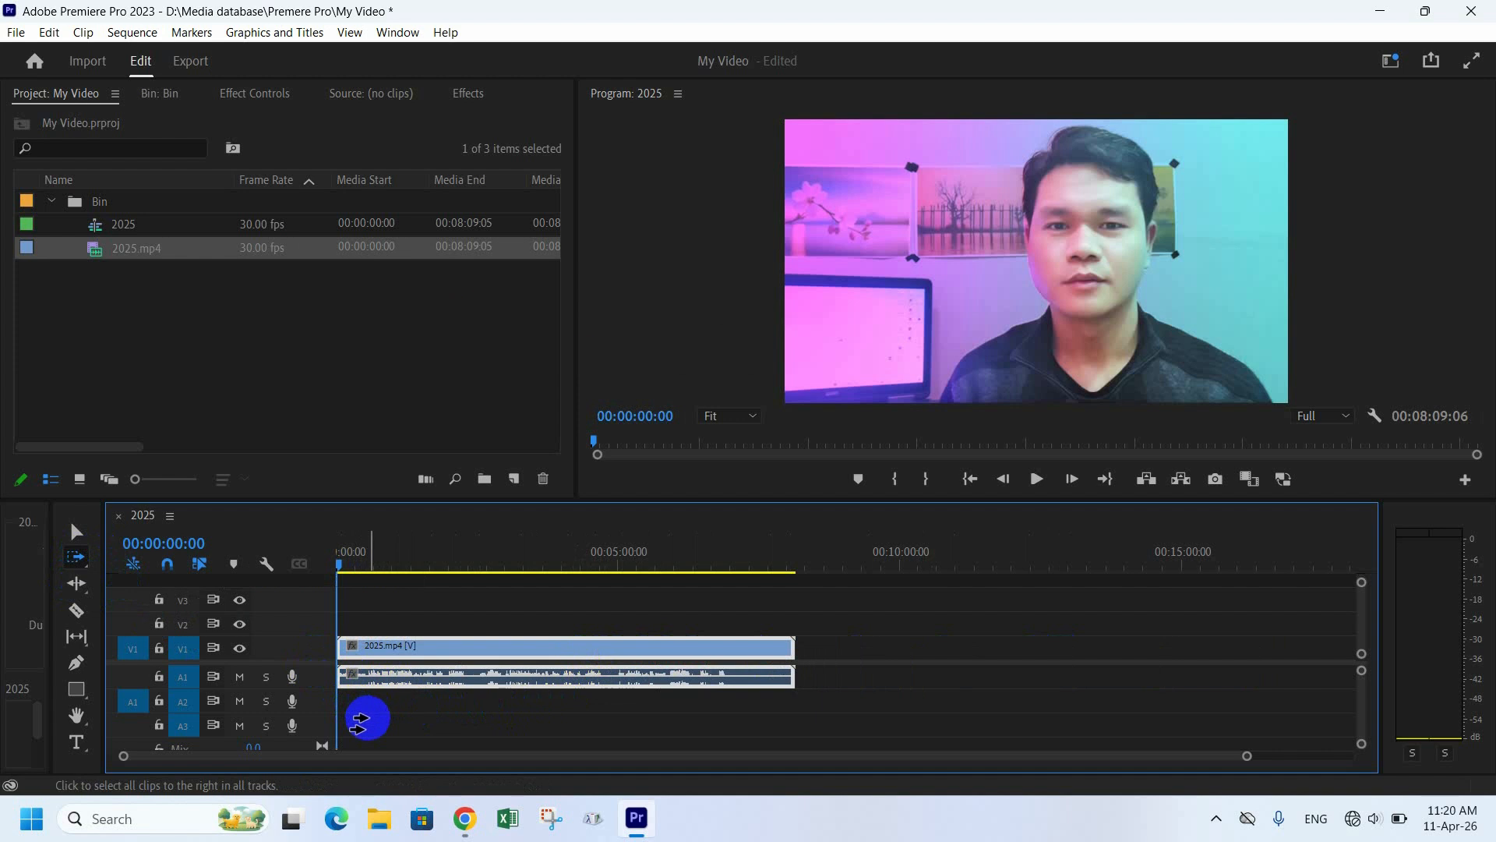
- Ripple-trim the end of the 2025.mp4 clip to the playhead at 00:07:29:24 with the Ripple Edit tool
click(76, 584)
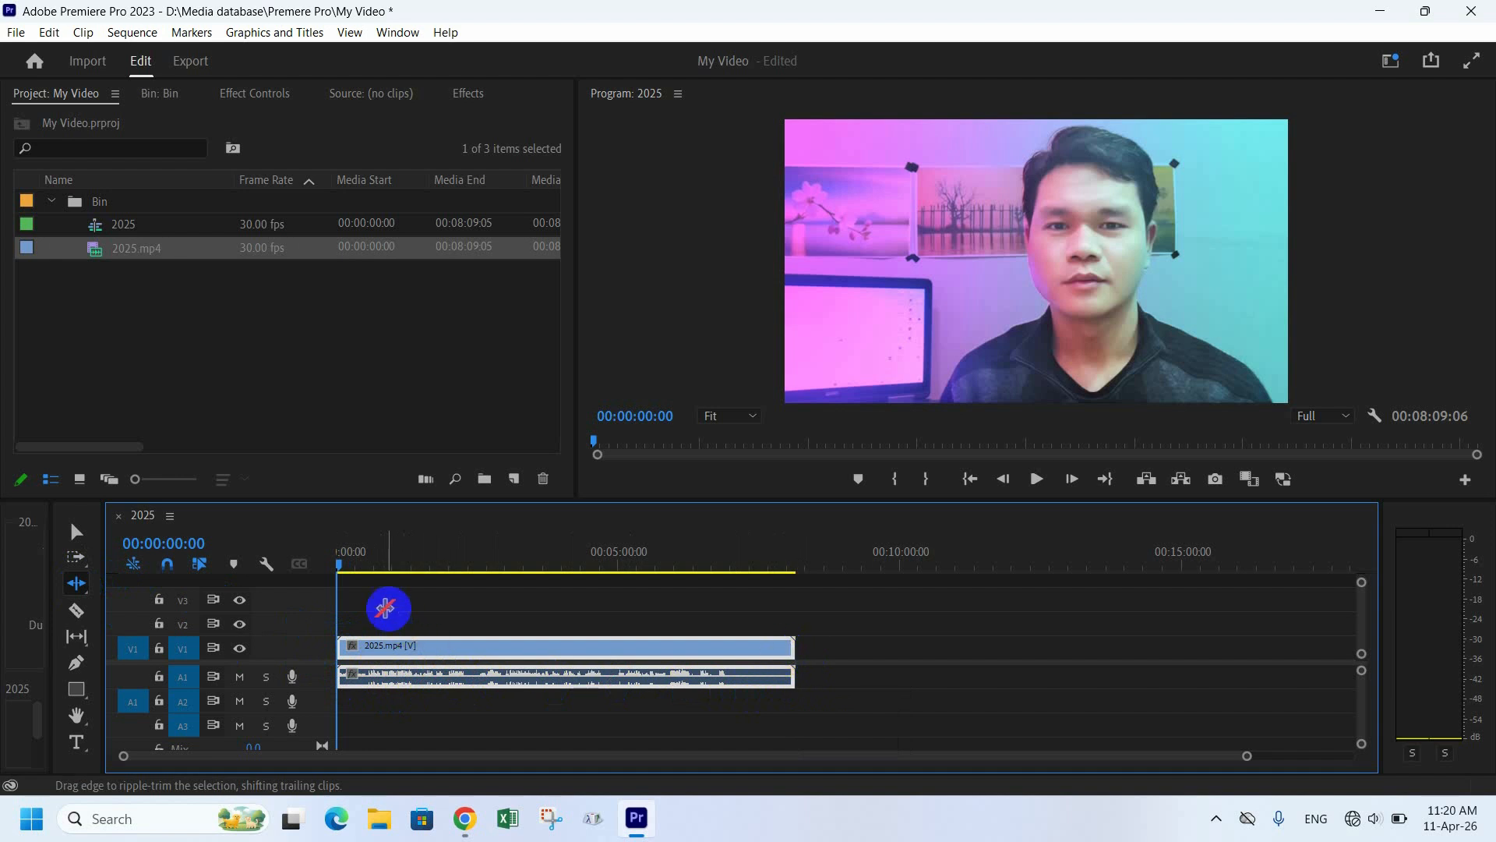
drag(344, 569, 760, 581)
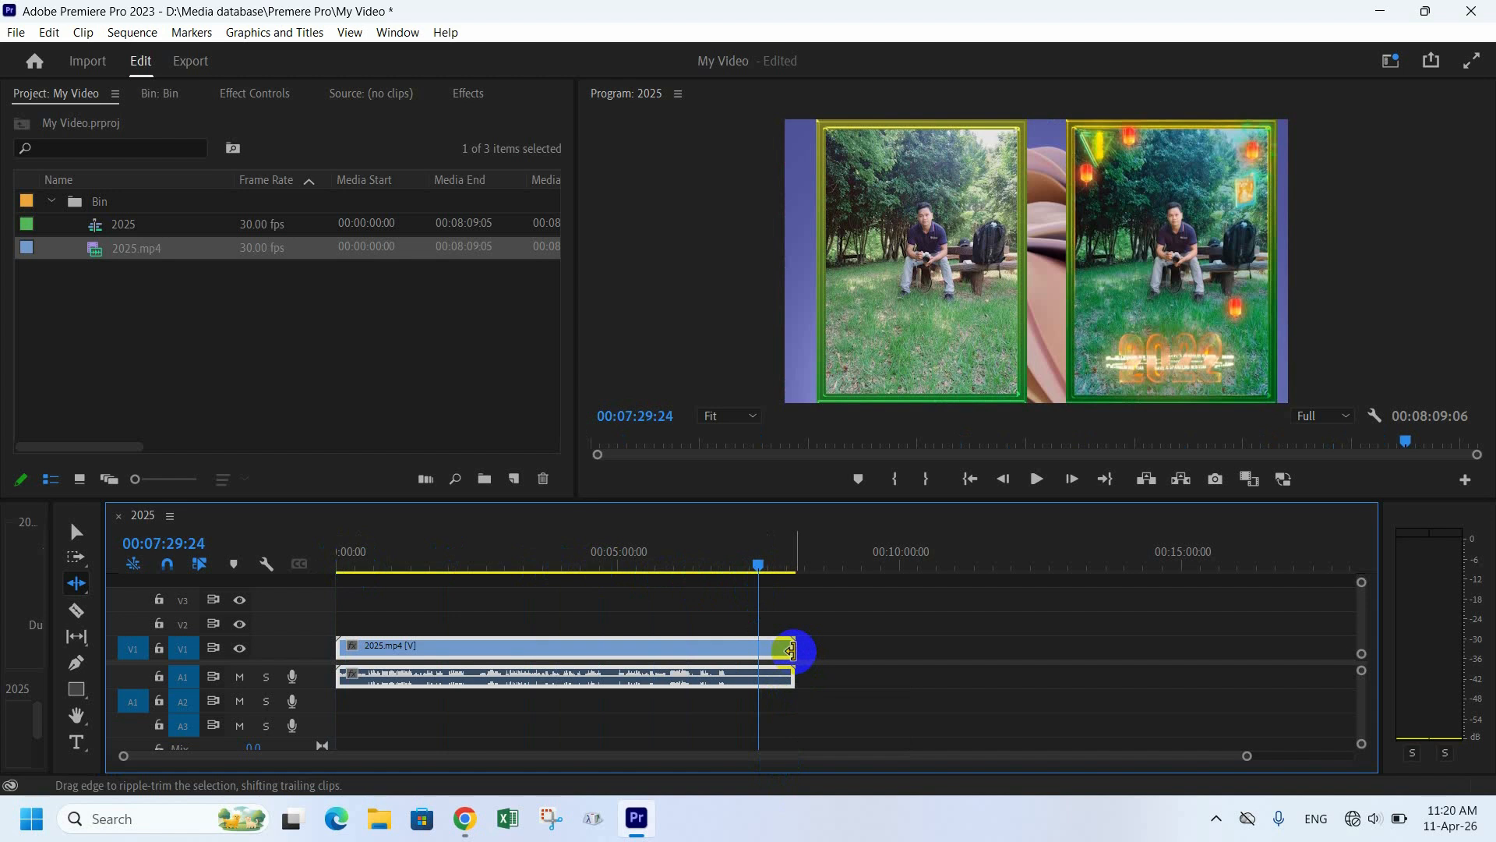
drag(792, 651, 758, 651)
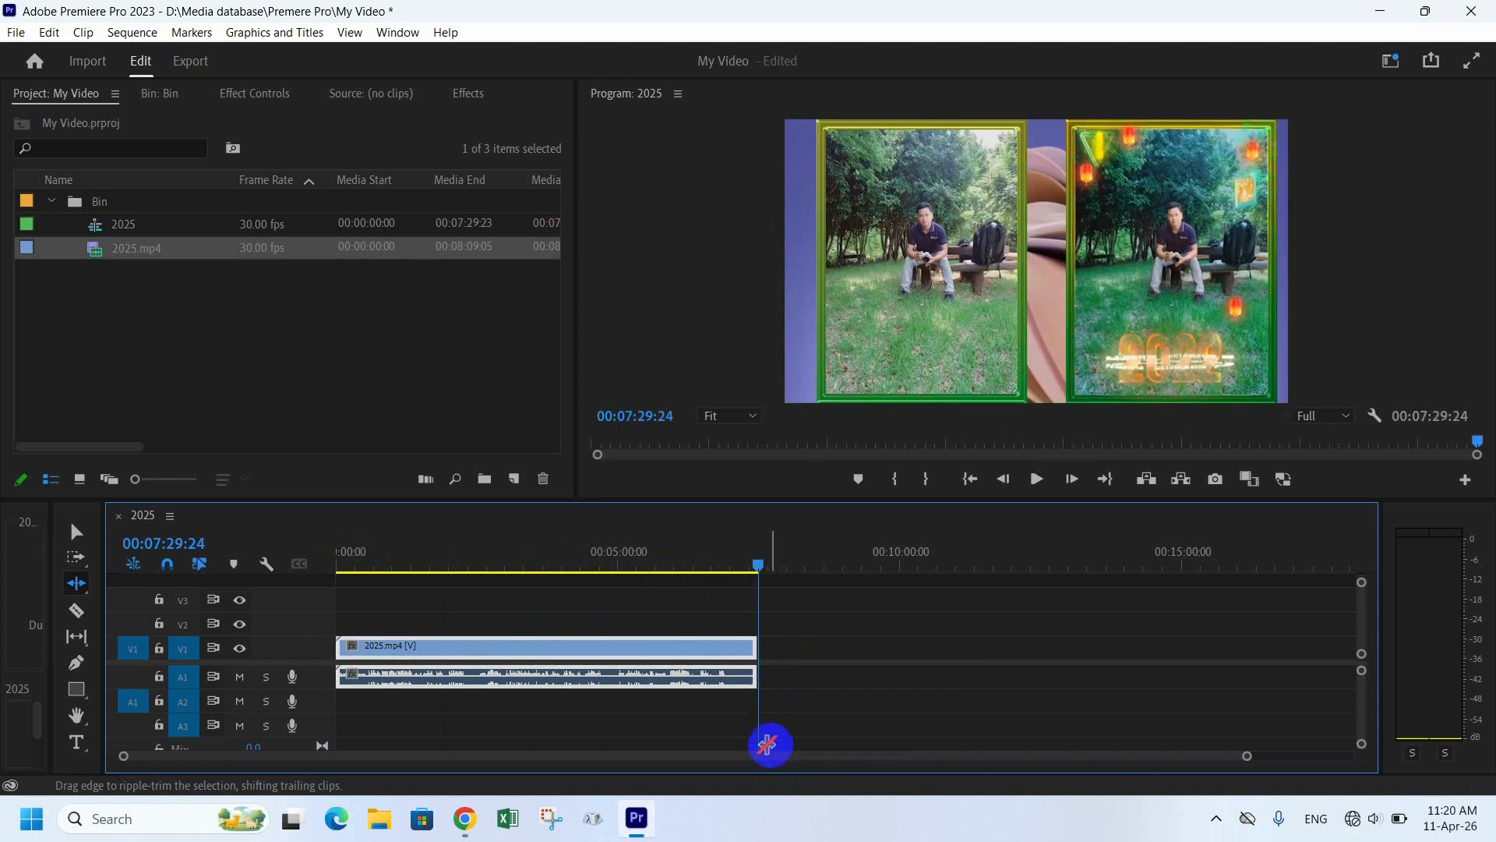
- Ripple-trim the beginning of the clip so that the sequence lasts about 00:05:01:18
mouse_move(751, 568)
mouse_down()
mouse_move(711, 569)
mouse_move(761, 568)
mouse_move(748, 570)
mouse_up()
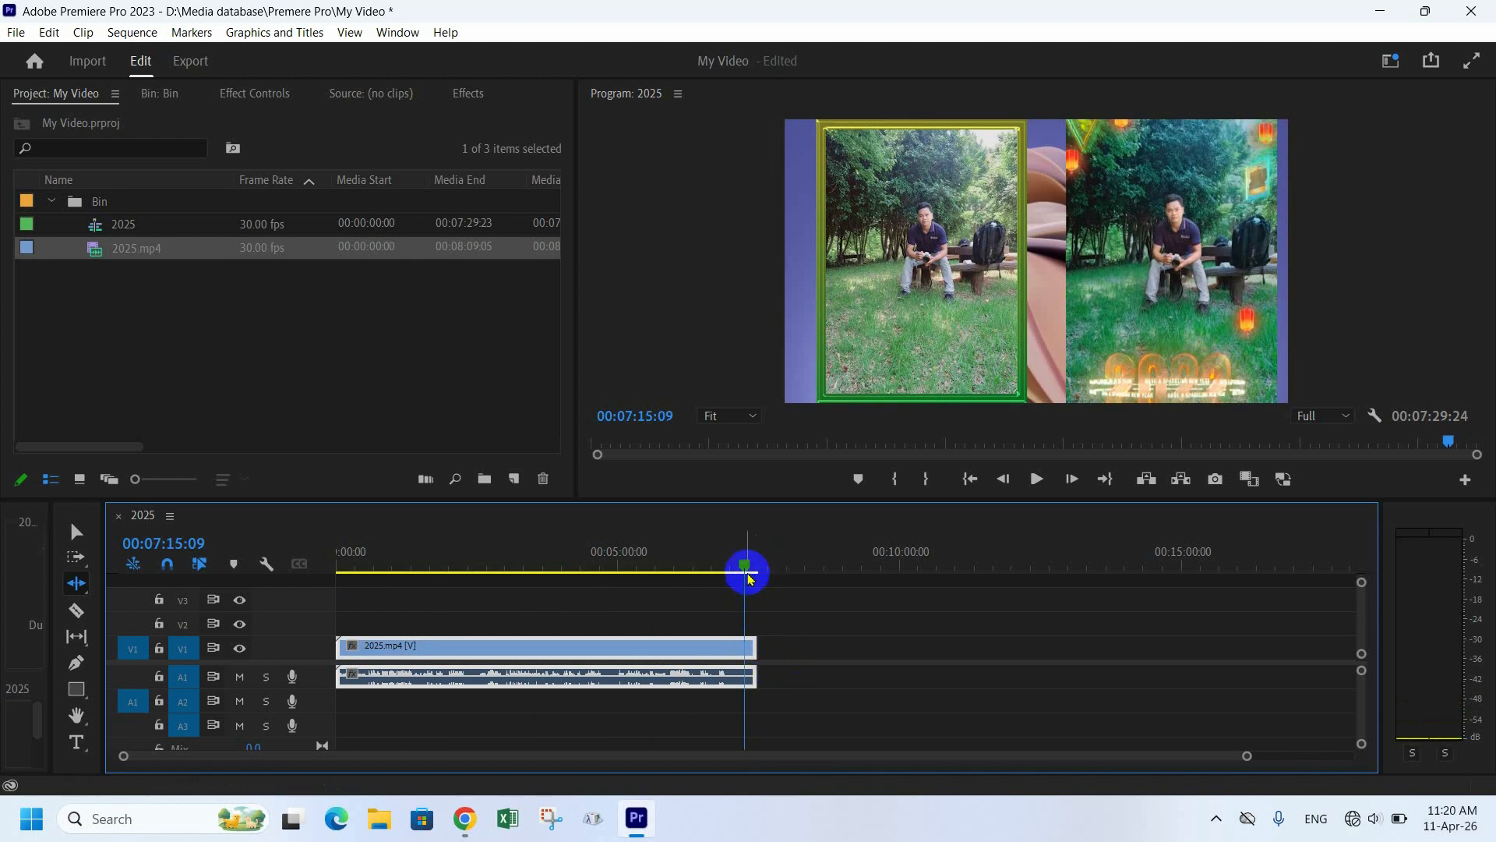
drag(741, 568, 511, 601)
click(345, 644)
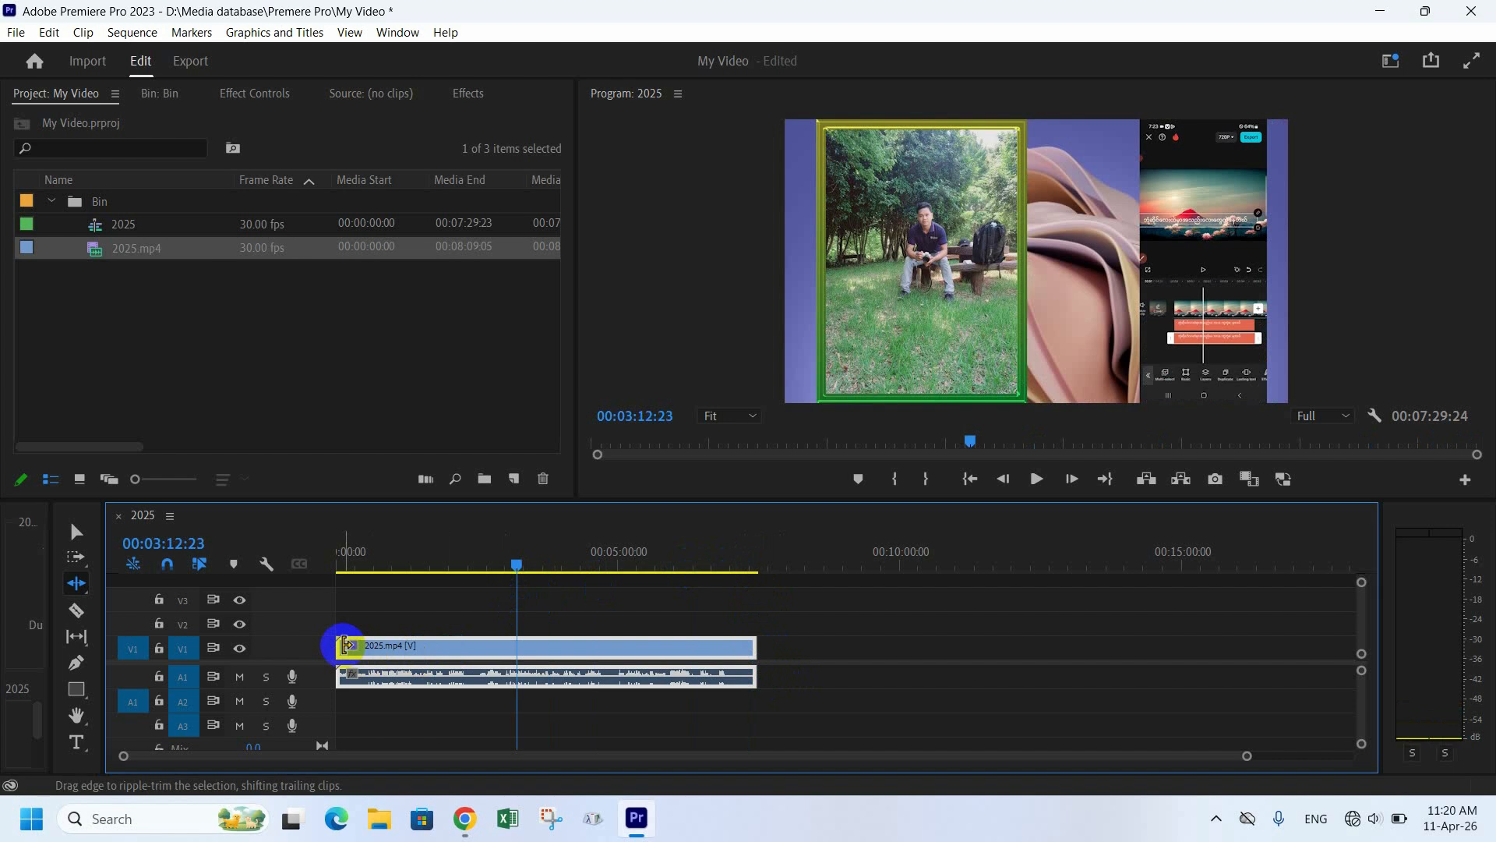
drag(341, 645, 479, 644)
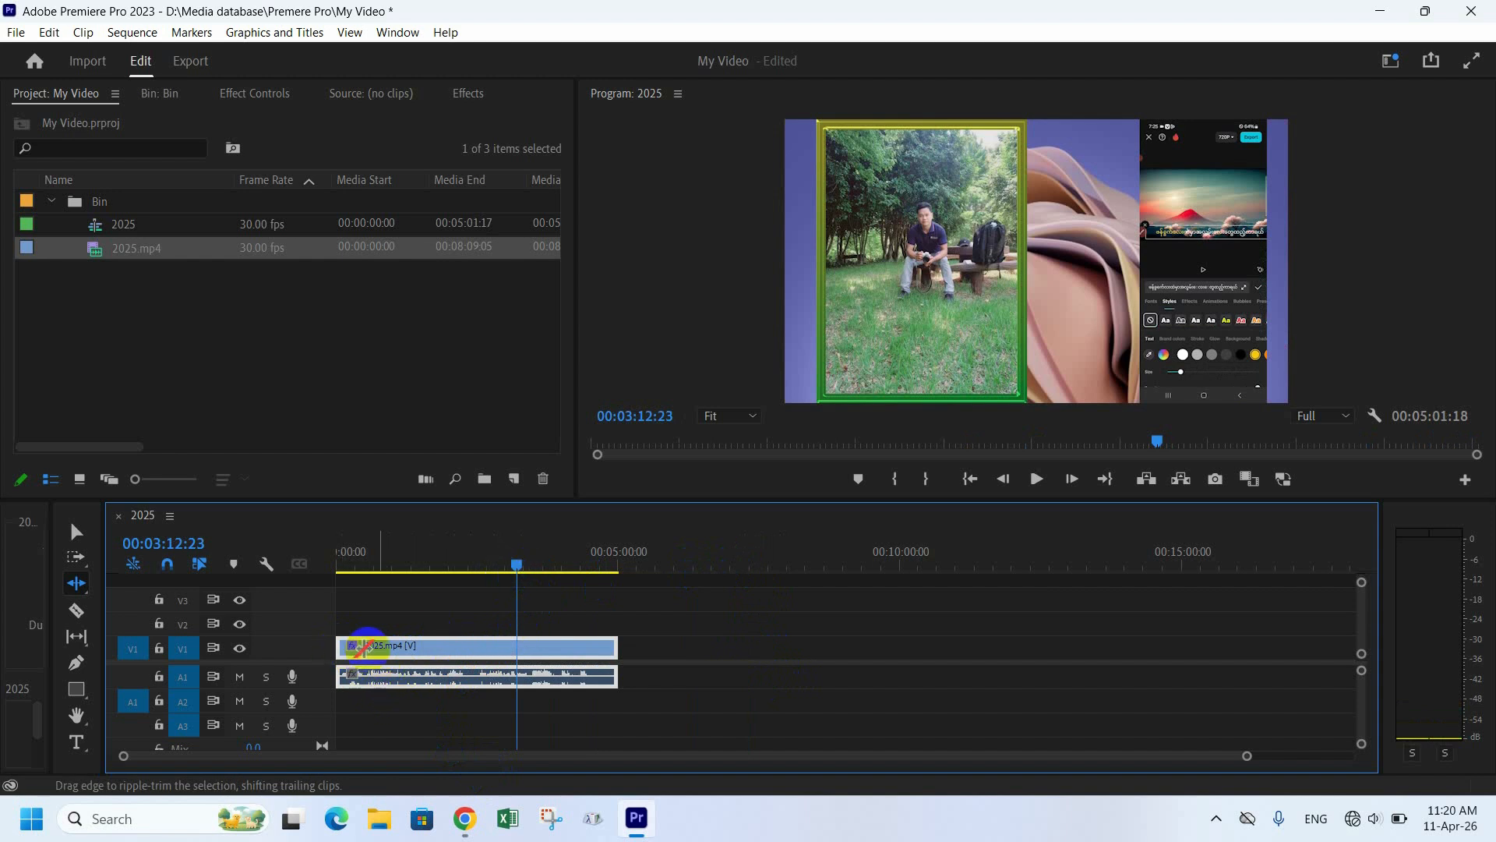
click(347, 648)
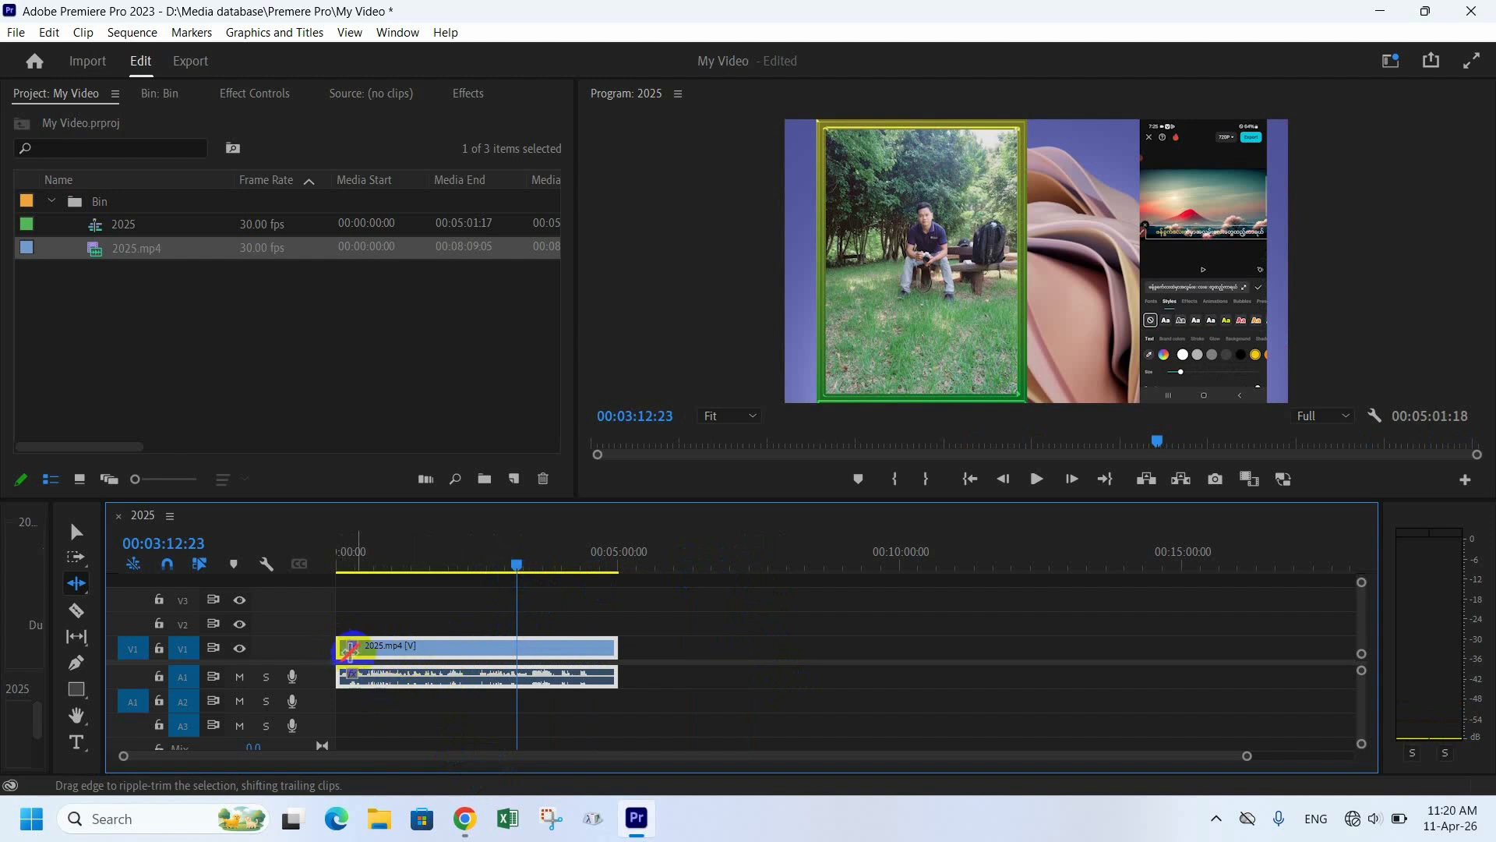
- Ripple-trim the clip's end to about 00:02:37:16 and undo the ripple trims of both its end and beginning
drag(518, 573, 334, 611)
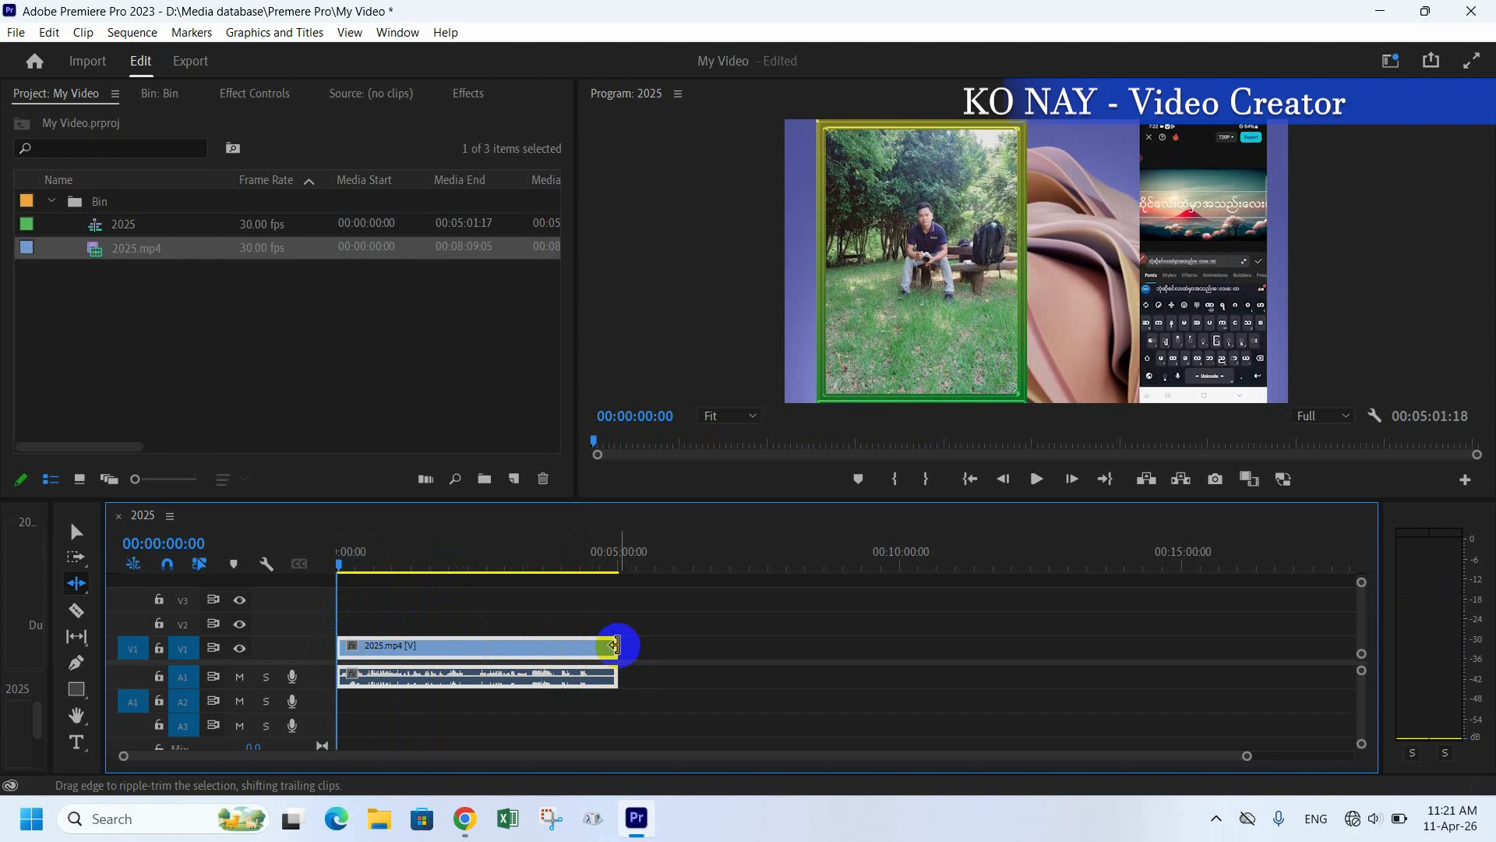
drag(614, 645, 483, 645)
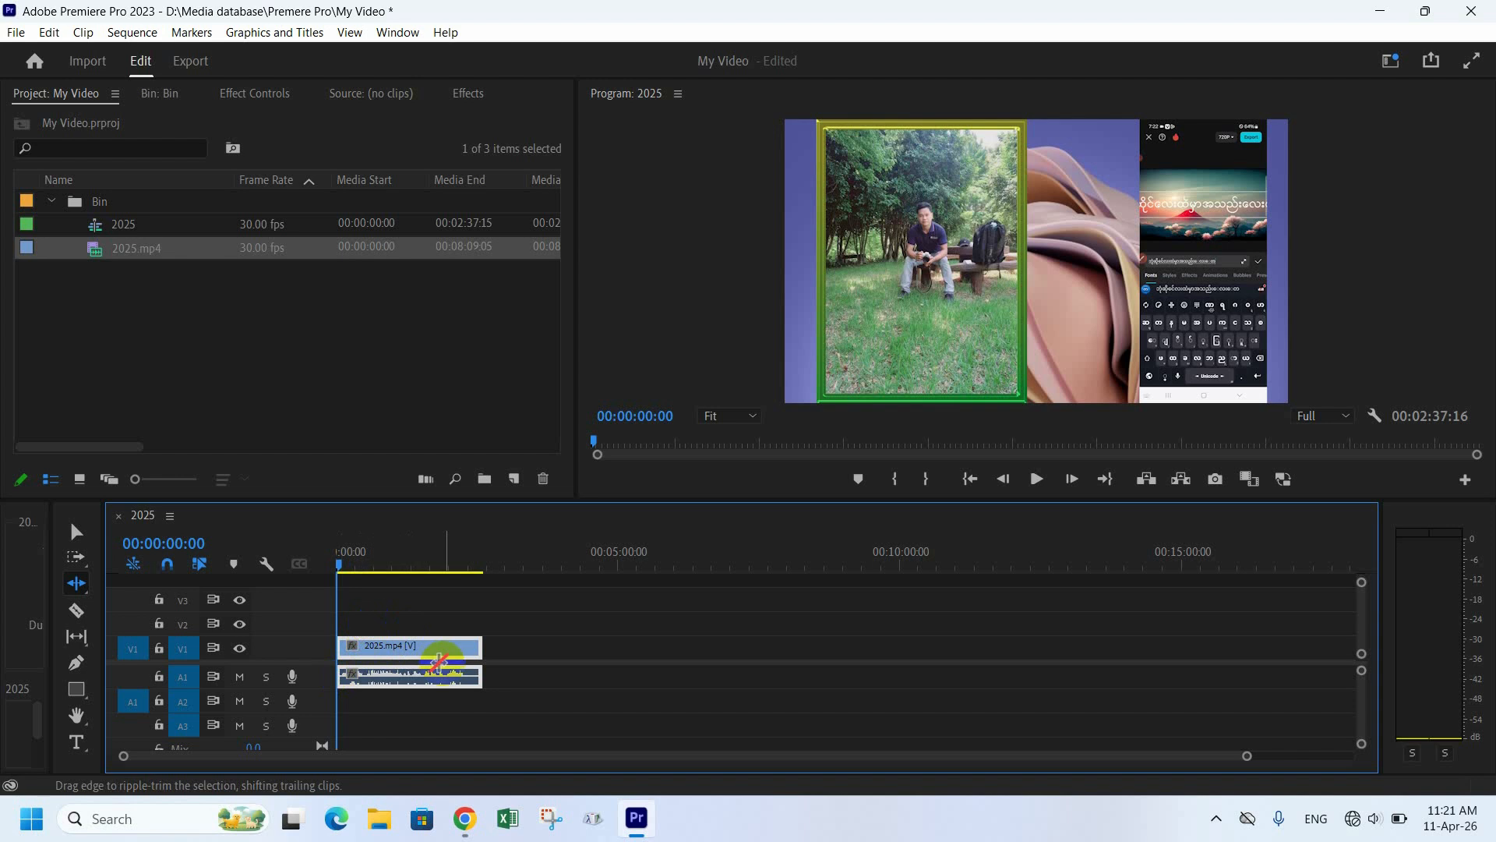
key(ctrl+z)
key(ctrl+z)
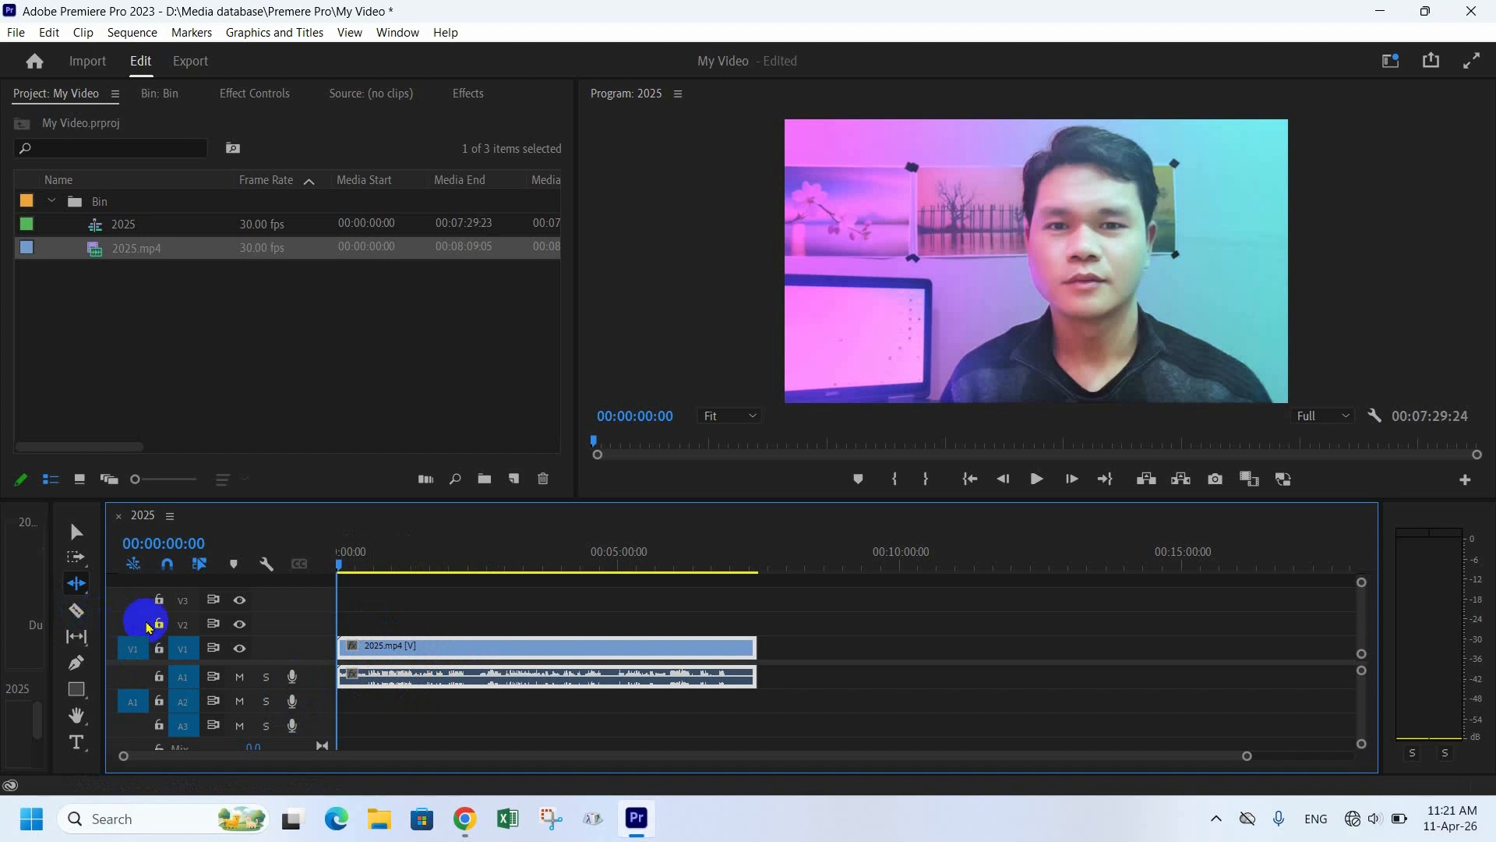
- Split the clip with the Razor tool at 00:01:01:05 and 00:02:32:11
click(74, 612)
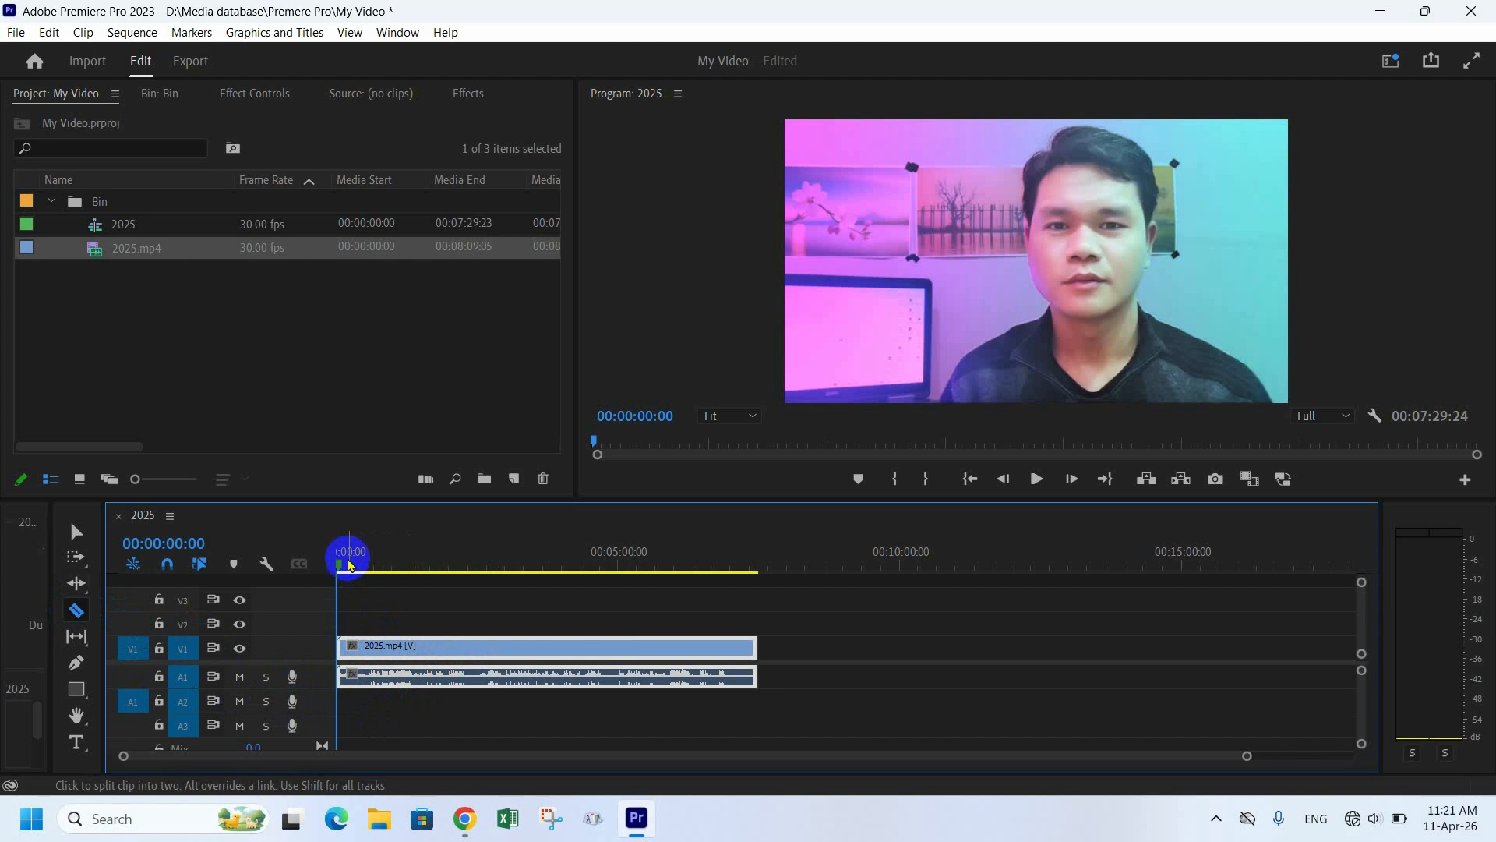
drag(339, 565, 398, 570)
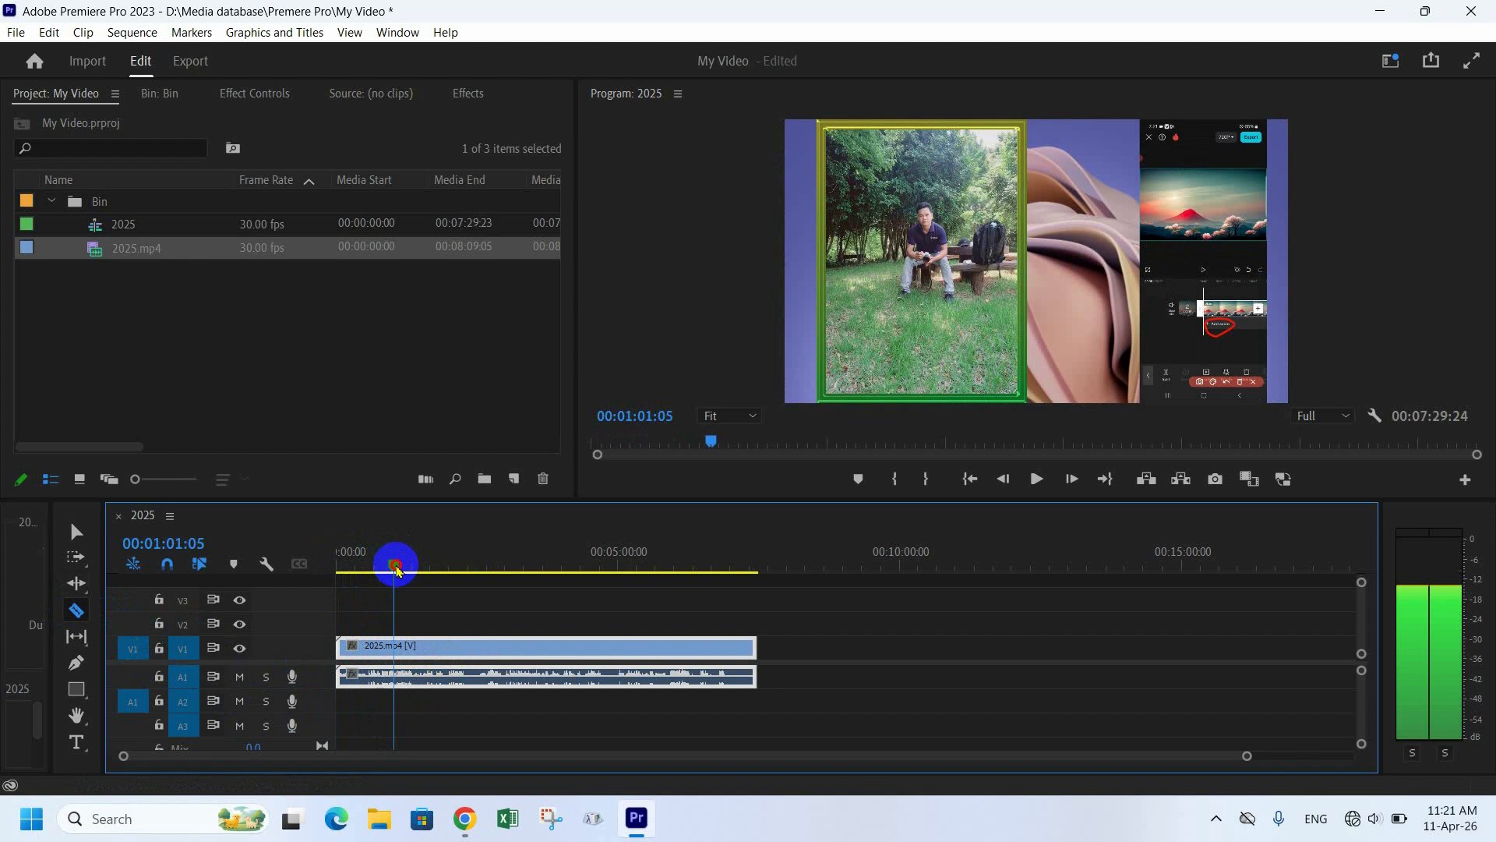
click(395, 646)
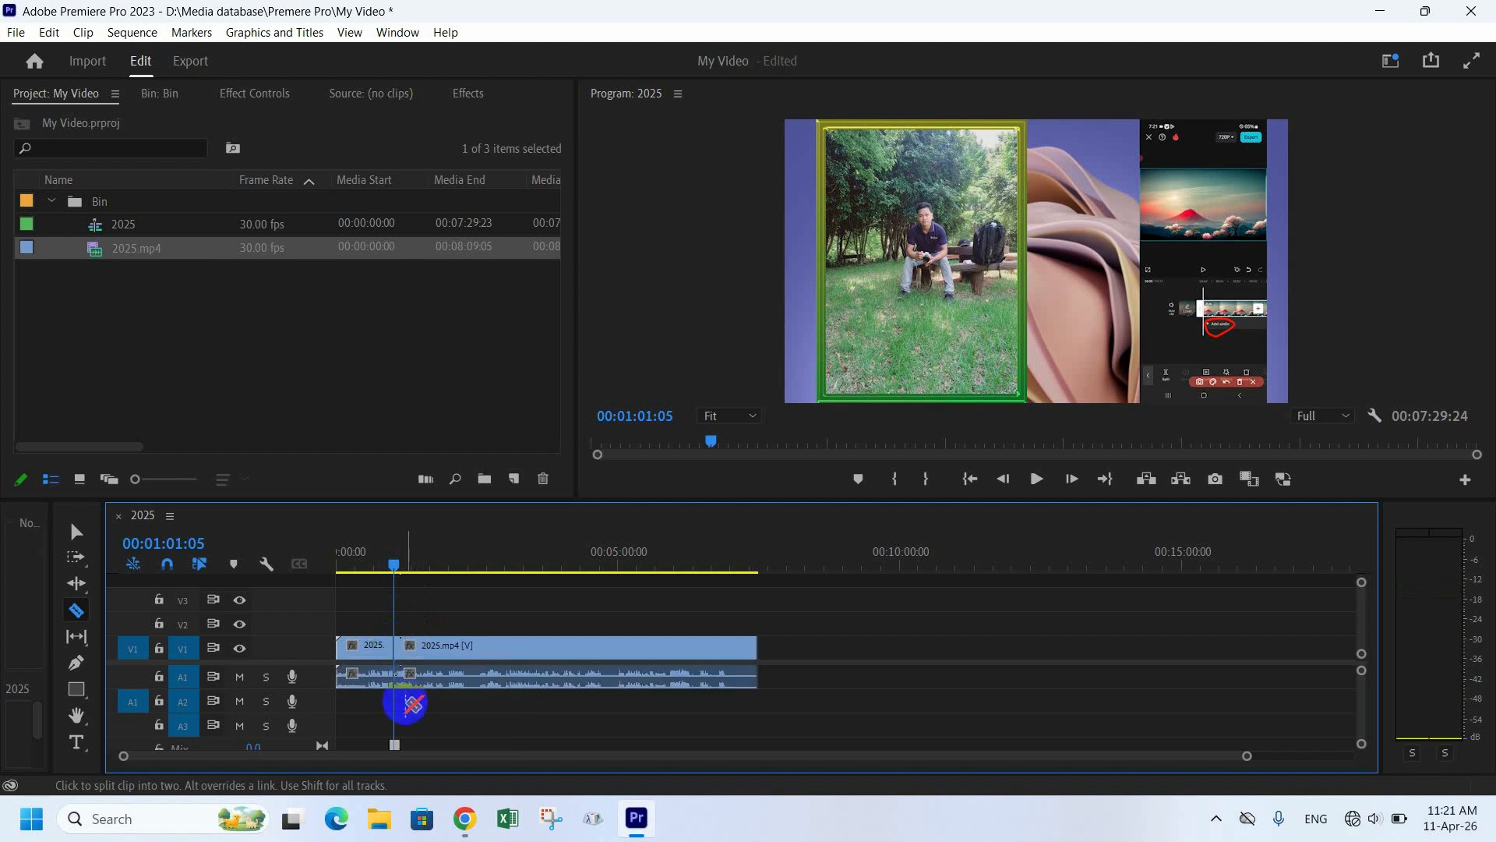
drag(397, 568, 480, 566)
click(482, 643)
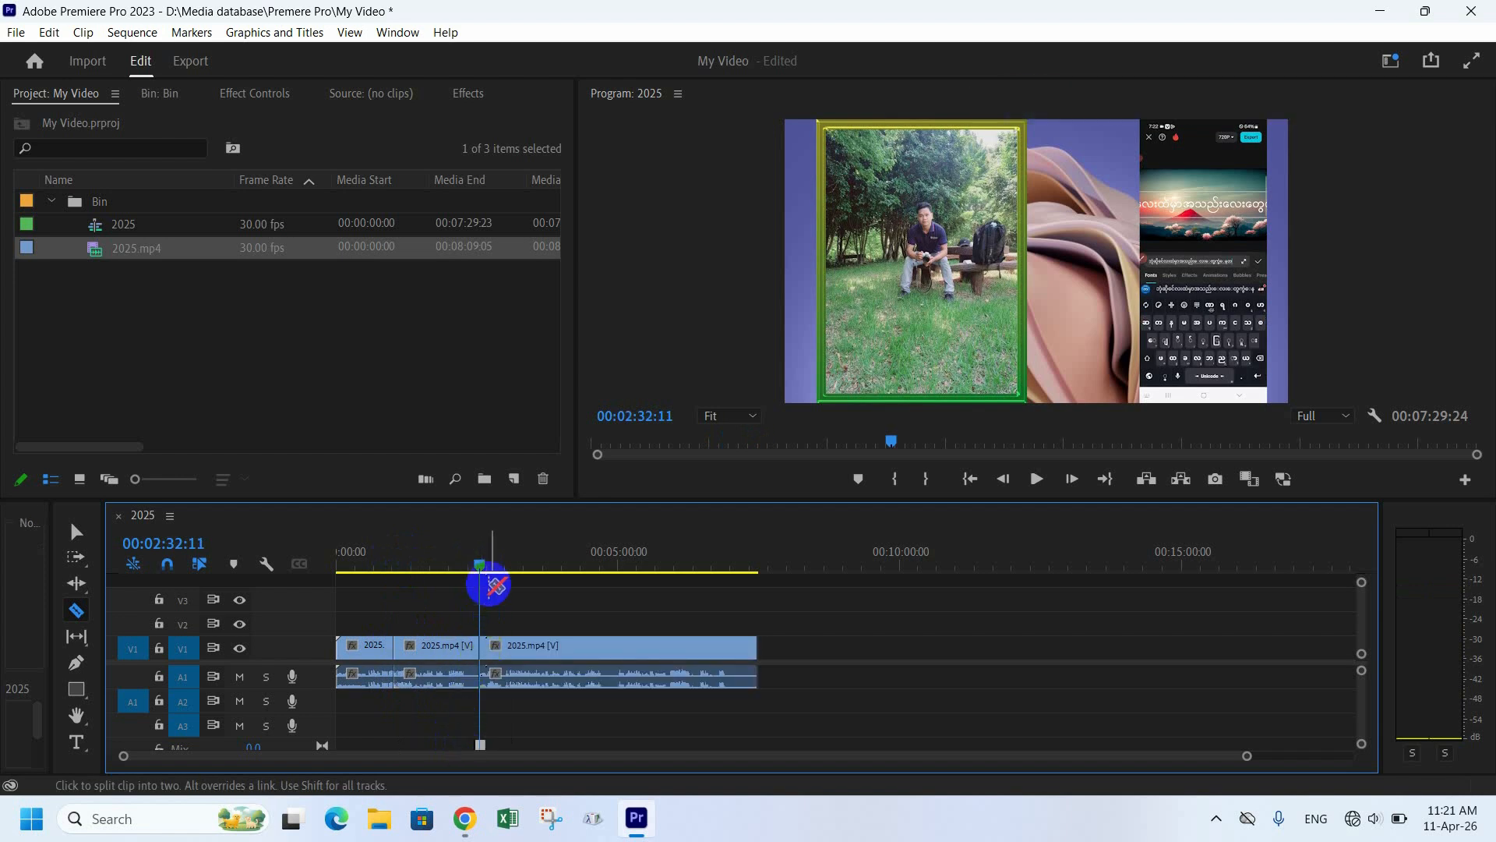
- Delete the middle segment between the two cuts, using the Selection tool to pick it
drag(478, 561, 440, 588)
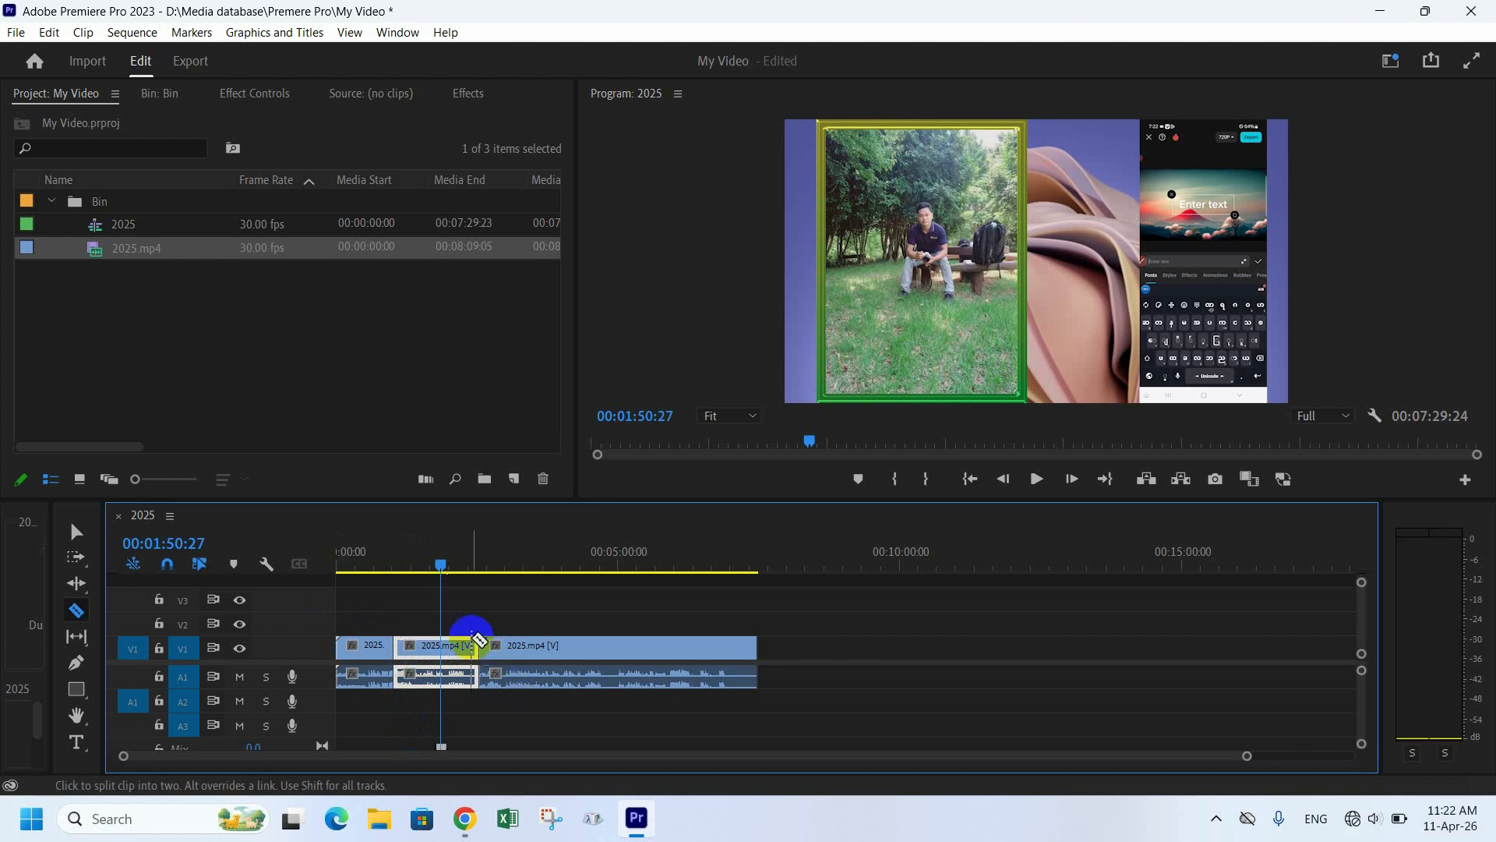
key(v)
click(443, 669)
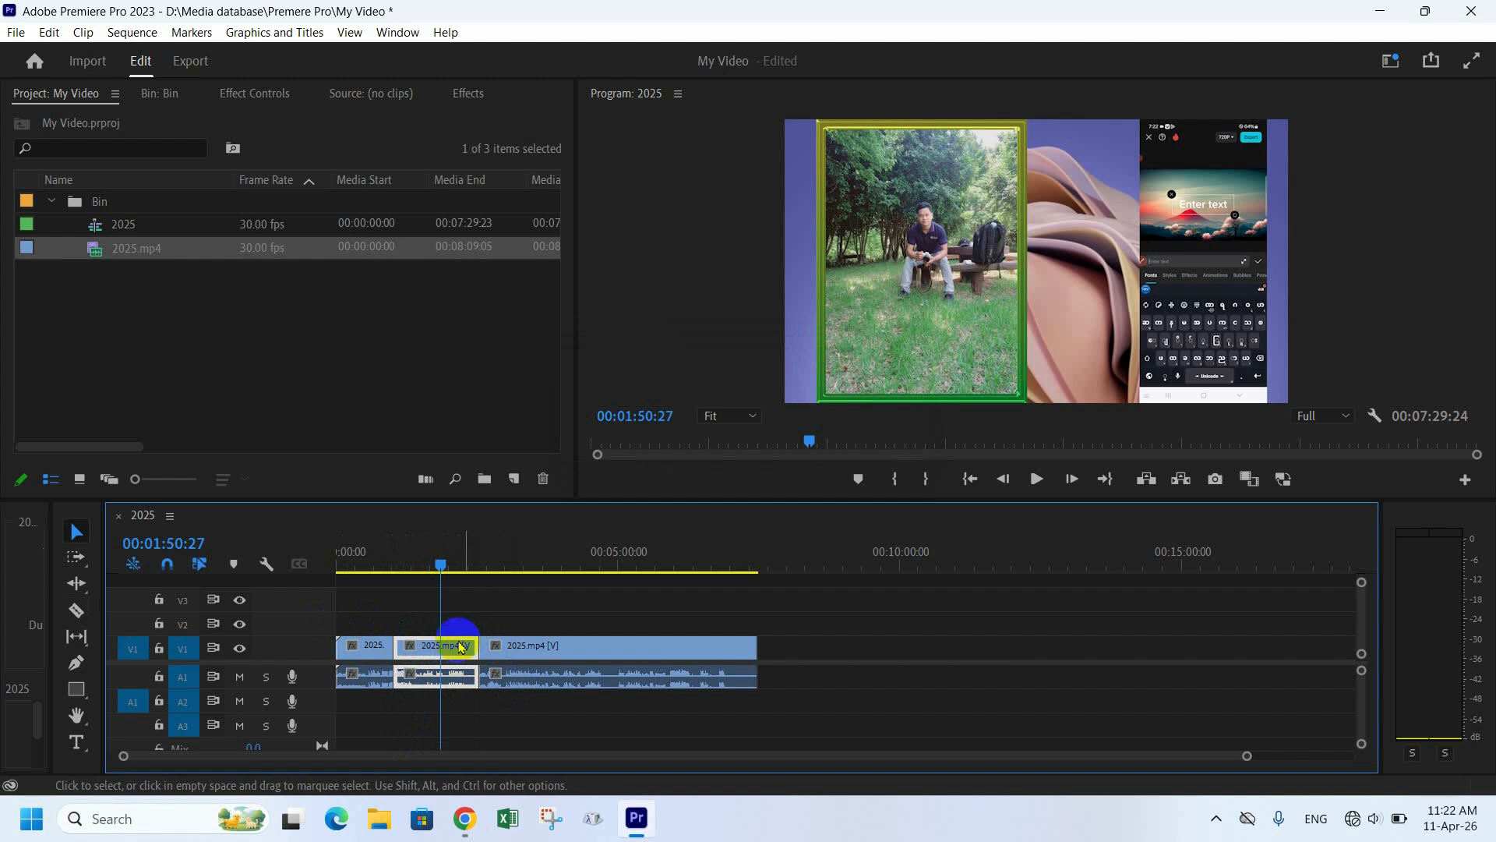
click(491, 644)
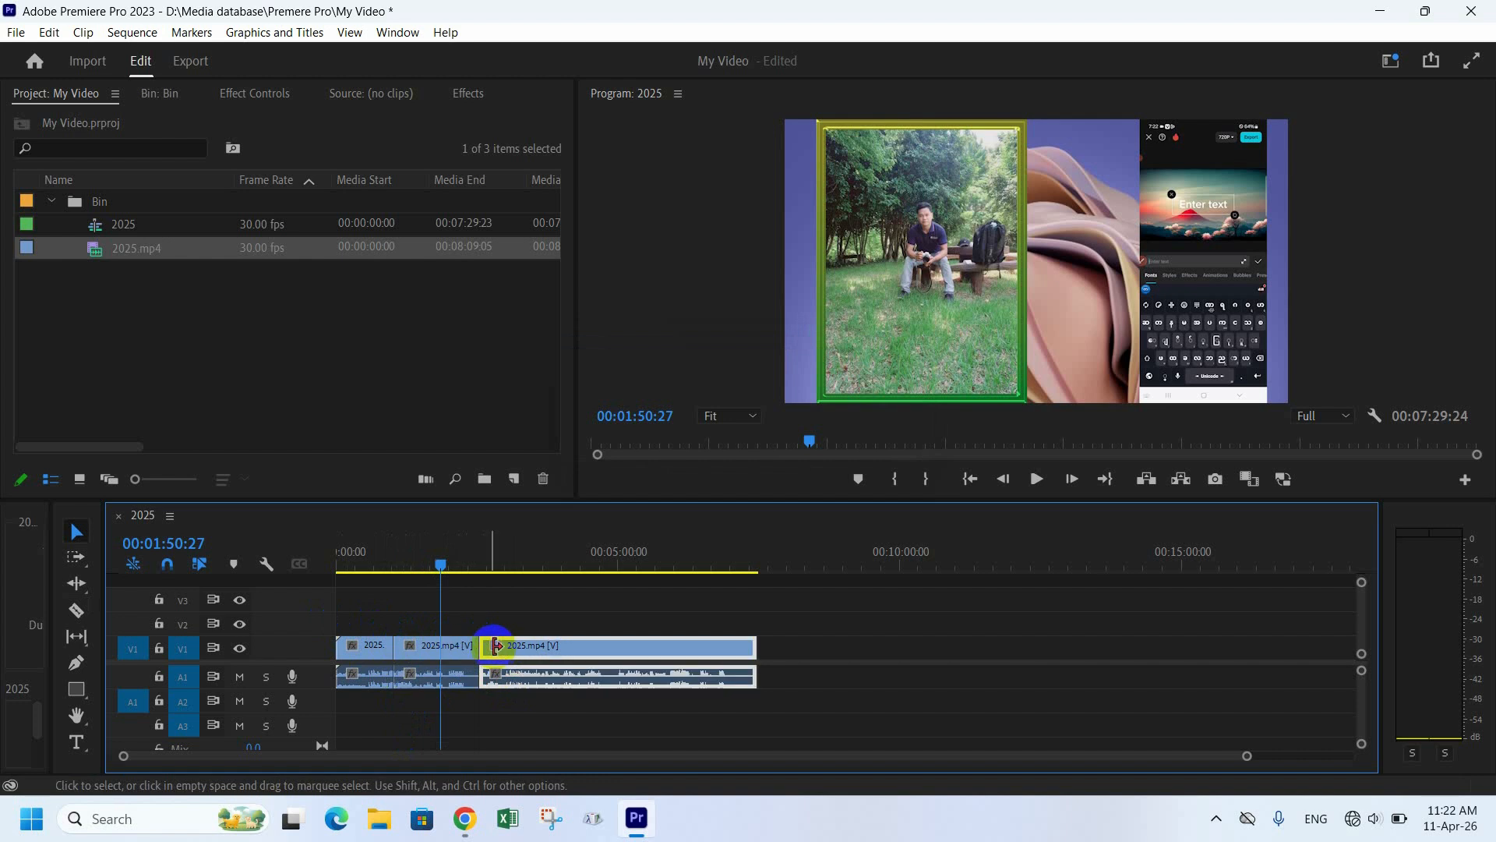
click(452, 651)
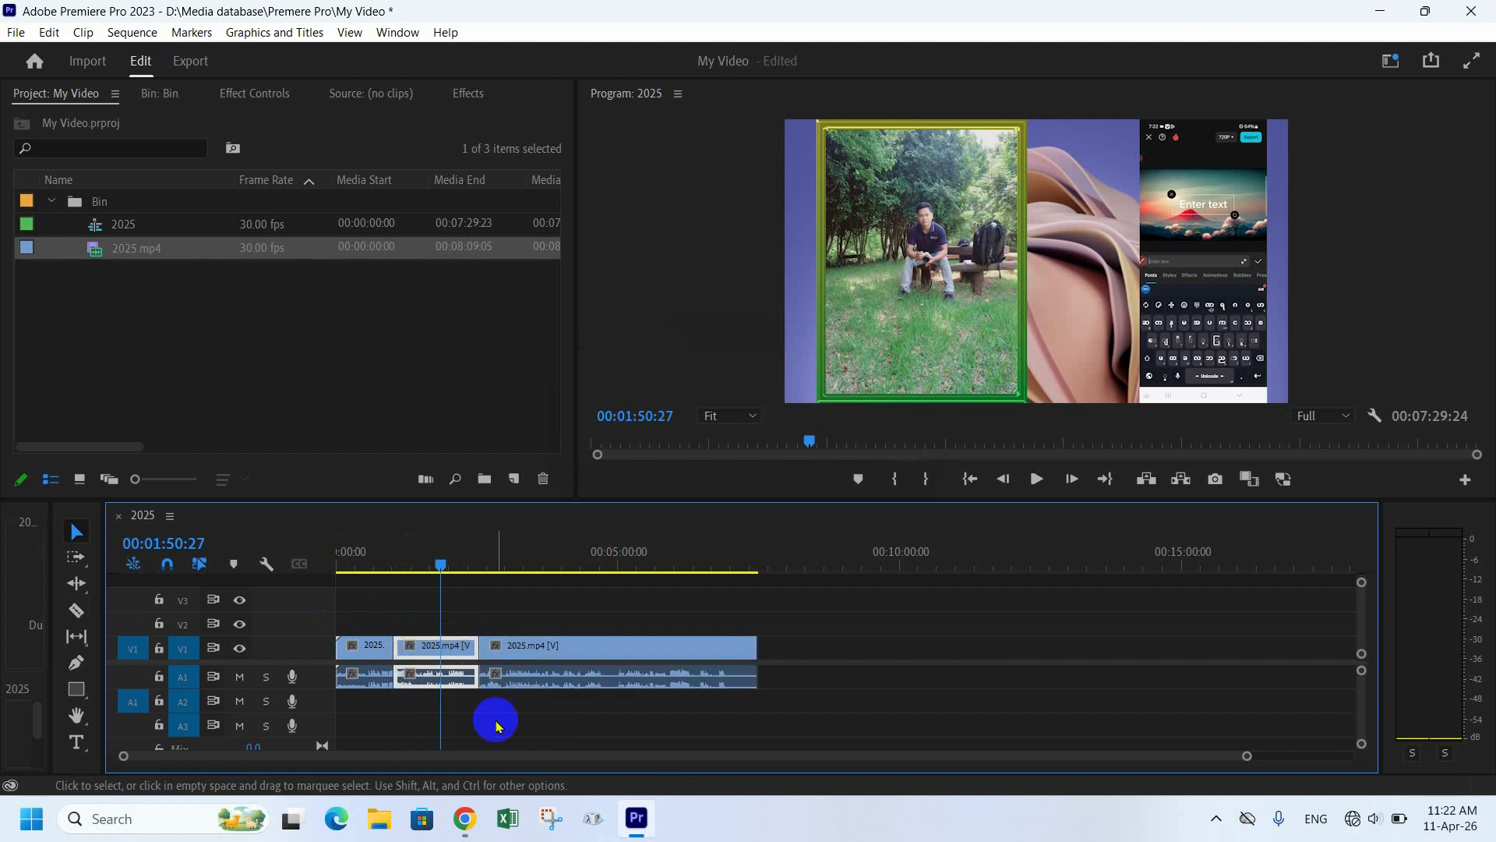
key(Delete)
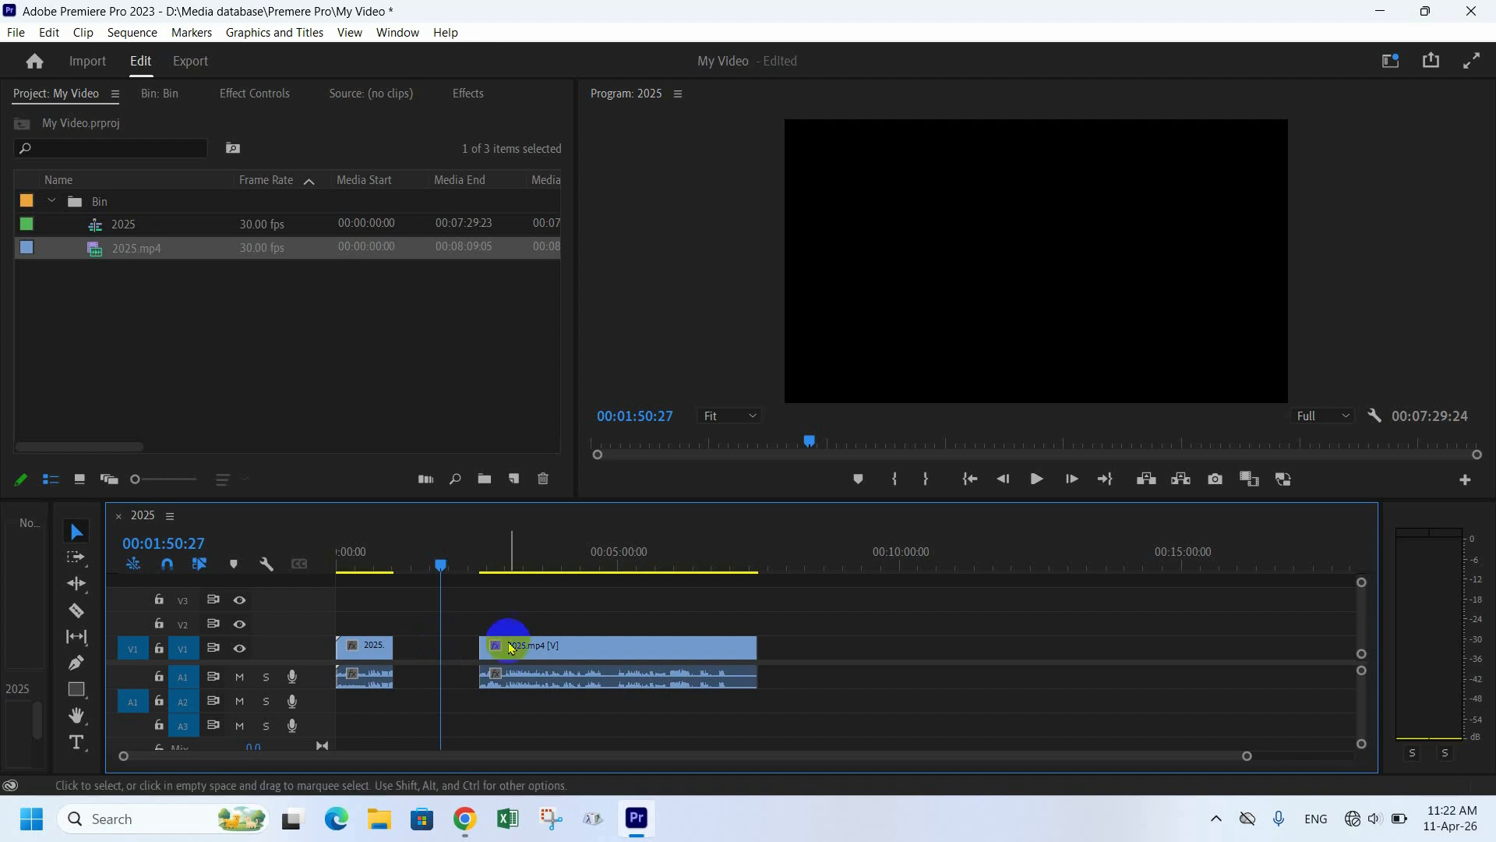
- Try closing the gap by moving the last segment against the first, preview up to 00:02:17:25, and undo the move
drag(461, 618, 474, 687)
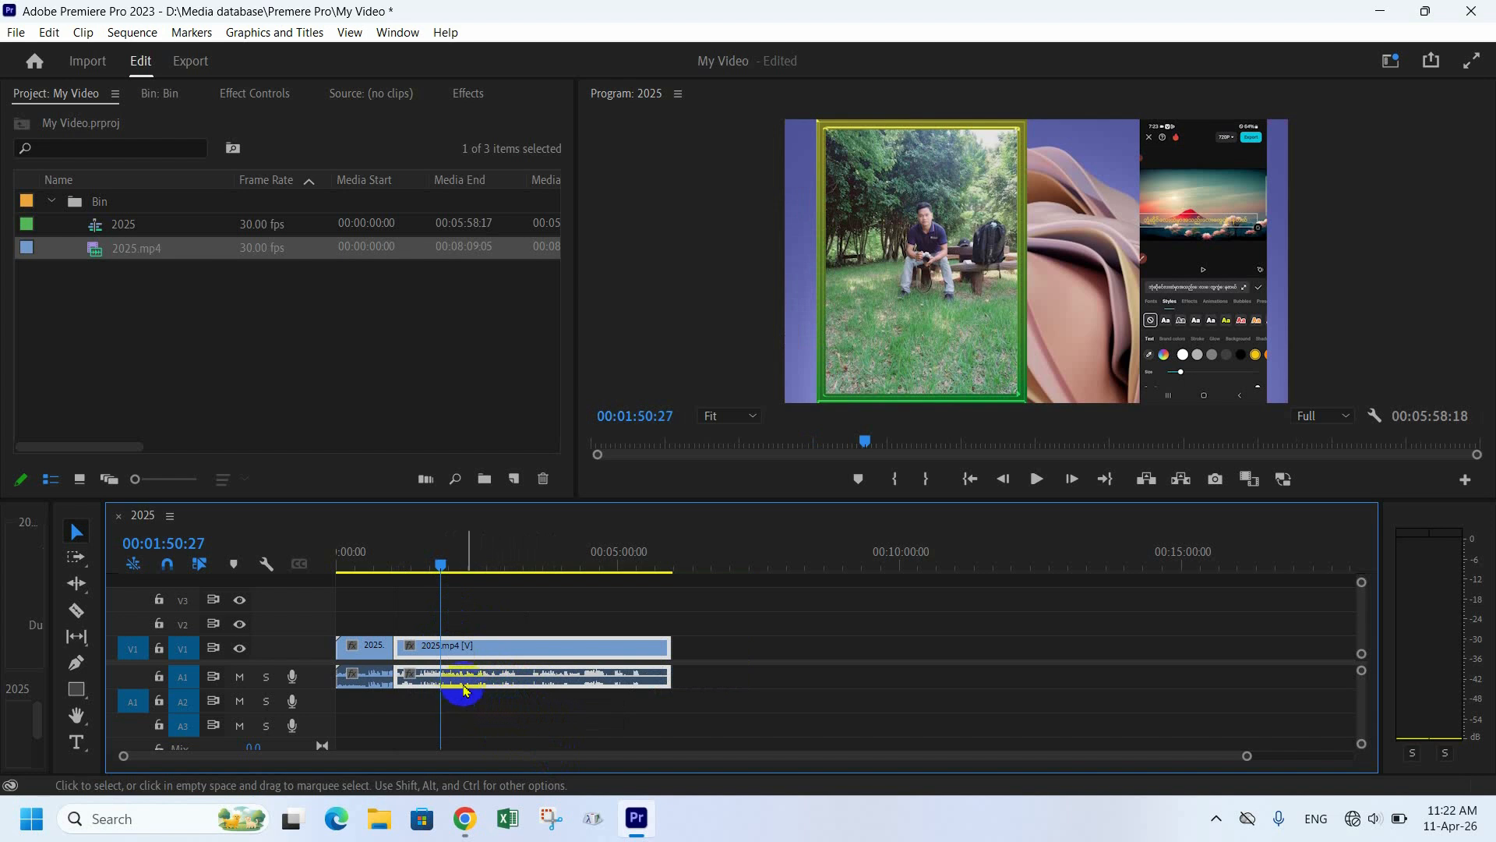
mouse_move(440, 565)
mouse_down()
mouse_move(391, 574)
mouse_move(445, 573)
mouse_up()
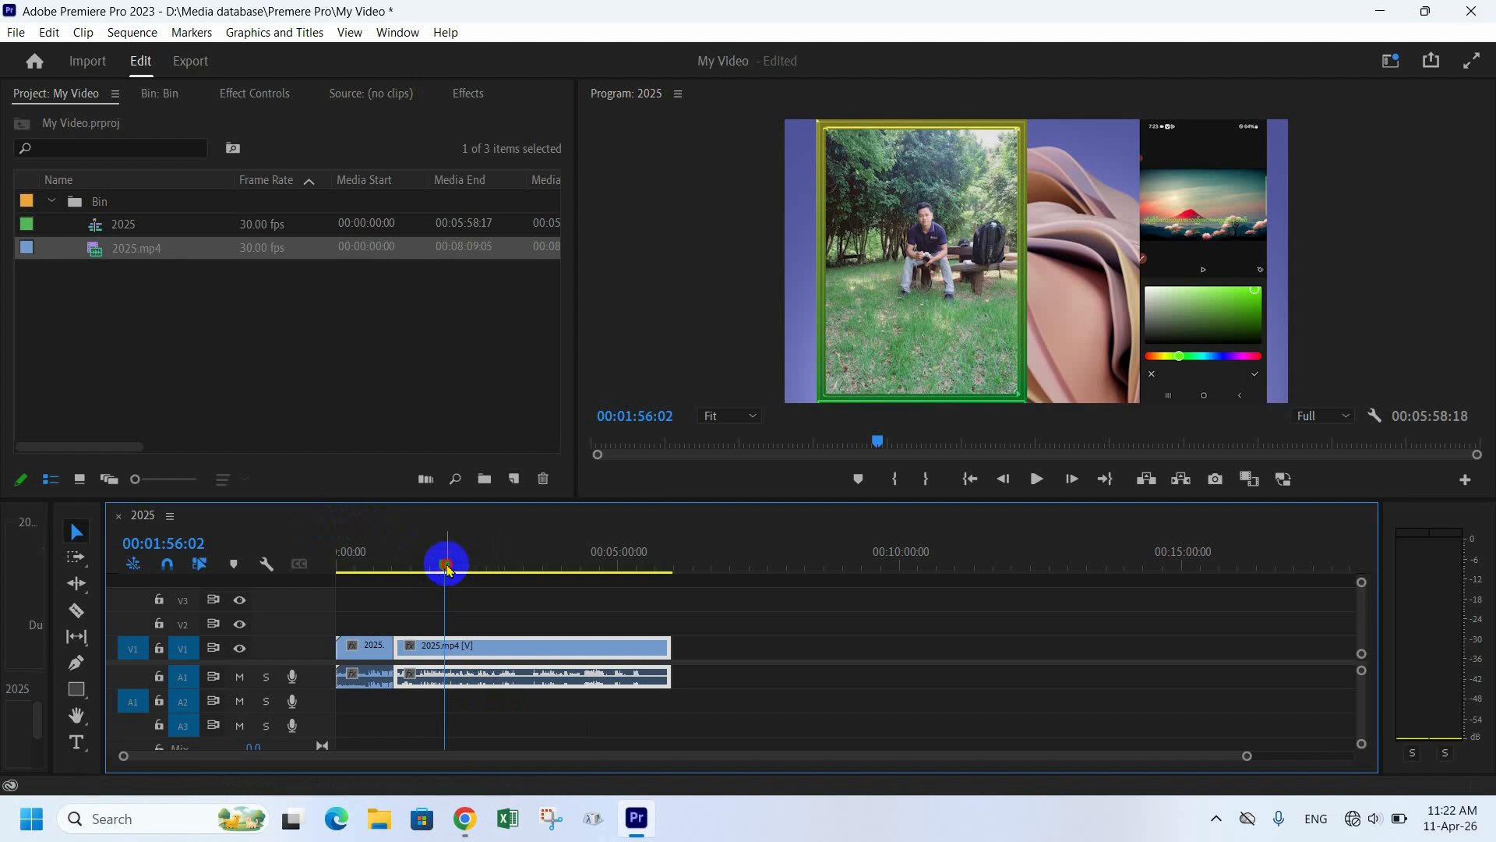
mouse_move(448, 568)
mouse_down()
mouse_move(388, 574)
mouse_move(452, 590)
mouse_up()
mouse_move(452, 592)
mouse_down()
mouse_move(434, 602)
mouse_move(470, 608)
mouse_up()
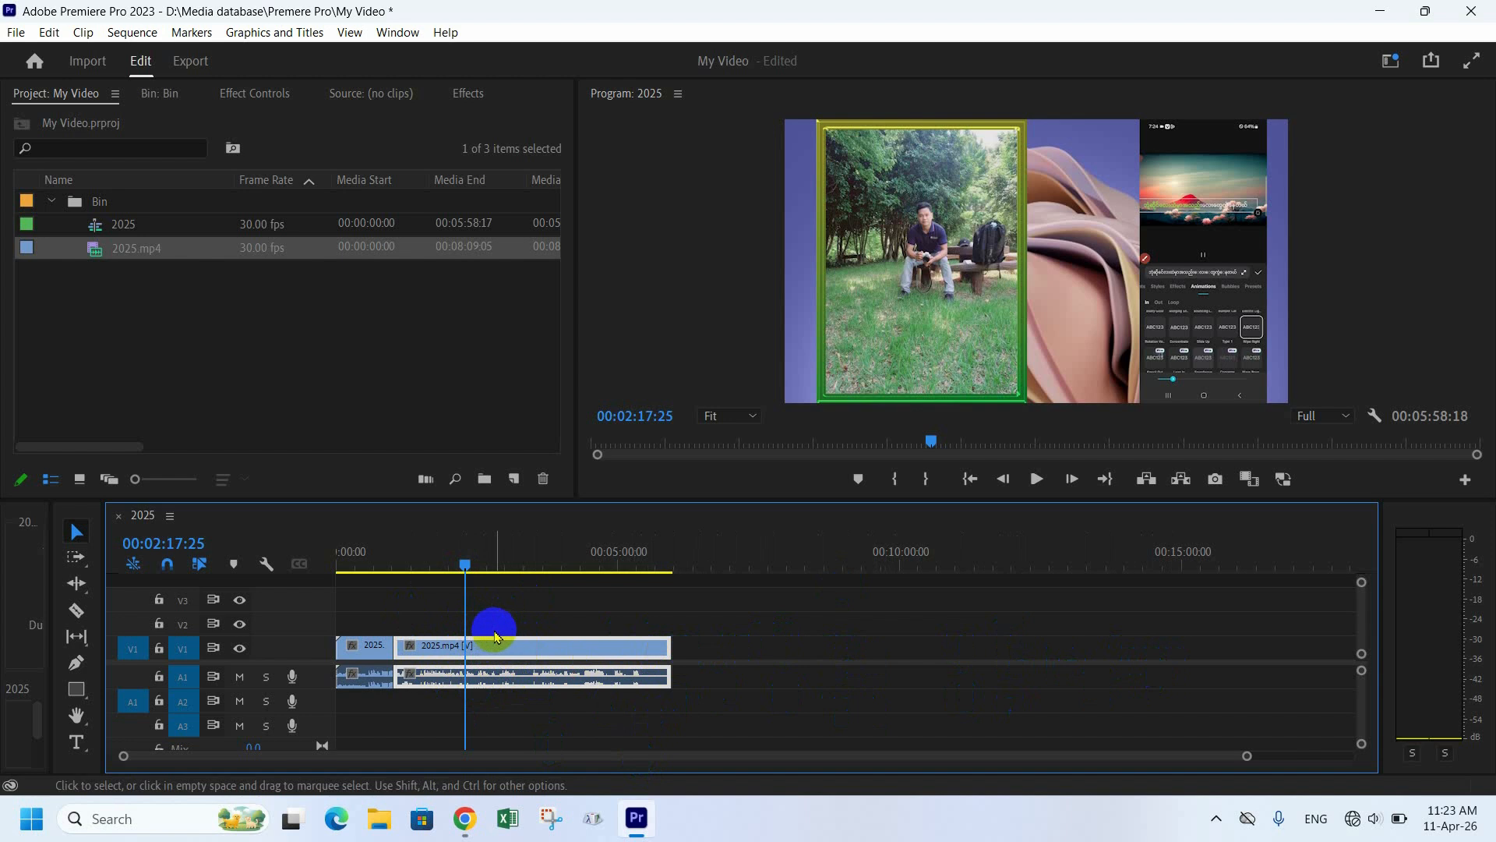
key(ctrl+z)
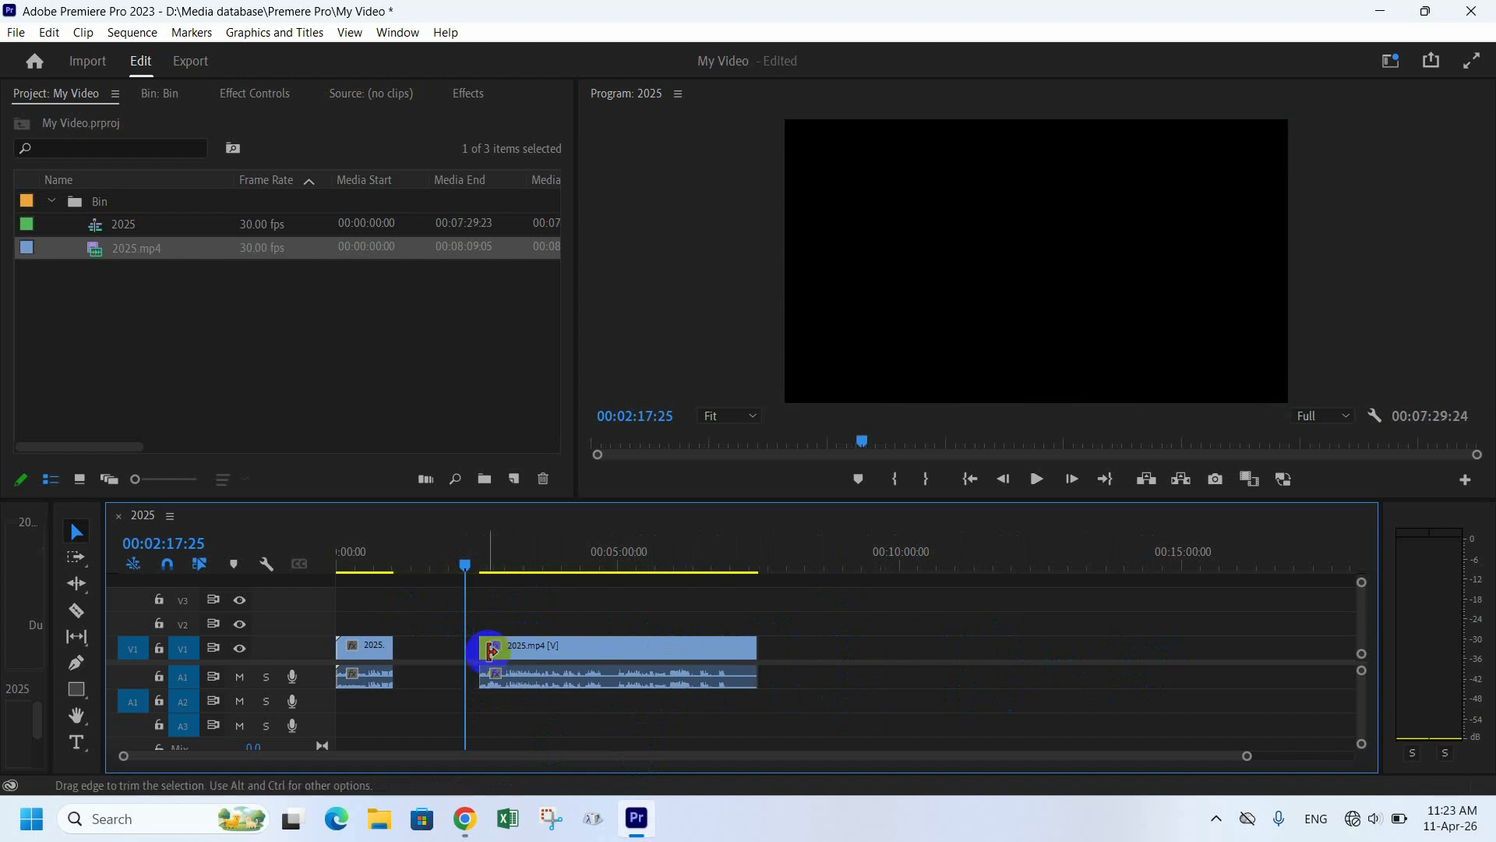
- Ripple-delete the gap between the two remaining segments and return the playhead to the sequence start
right_click(435, 650)
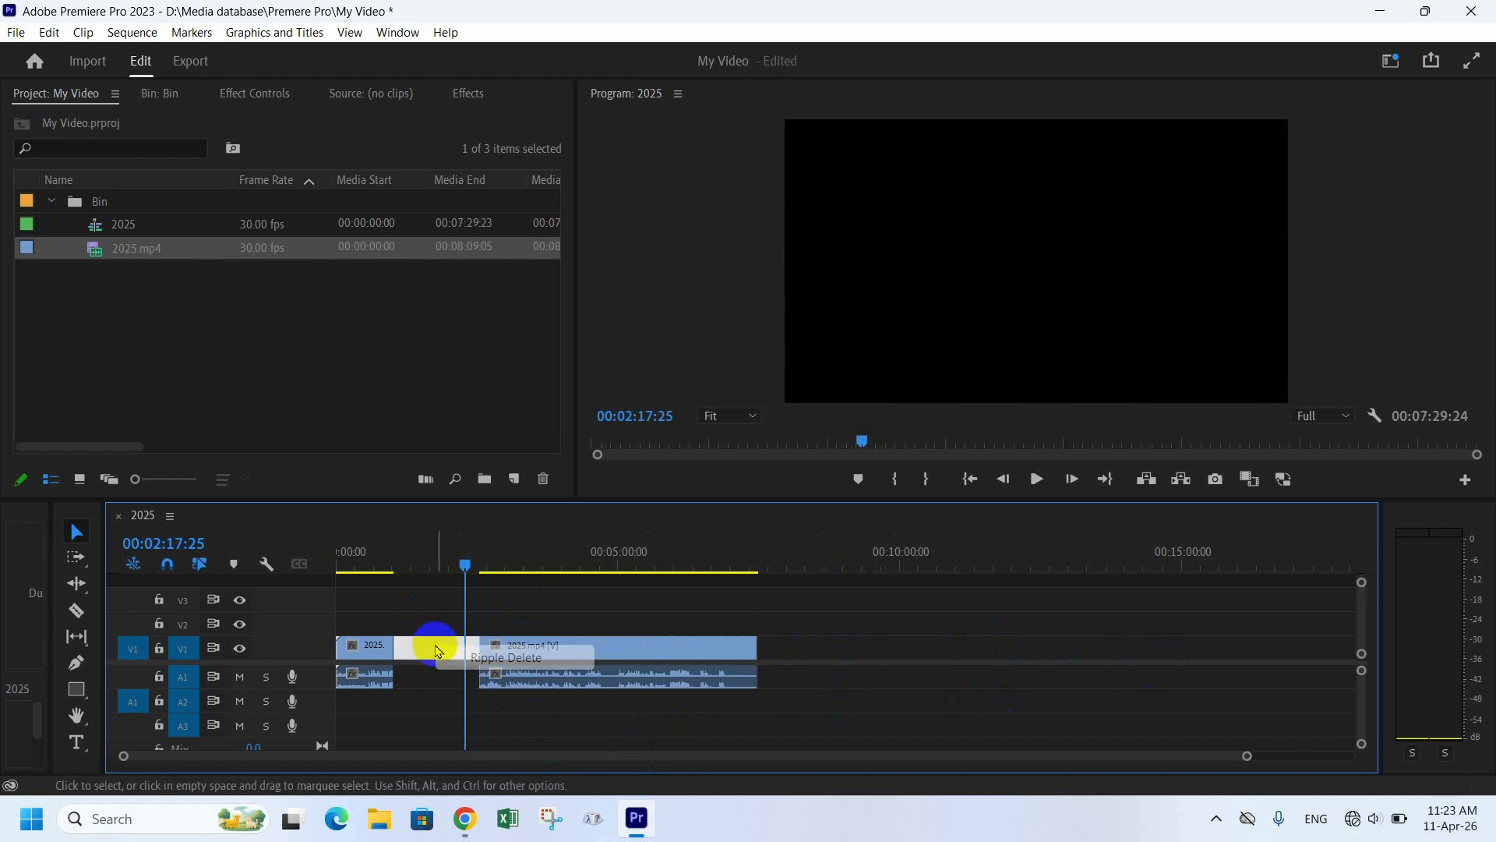
click(494, 659)
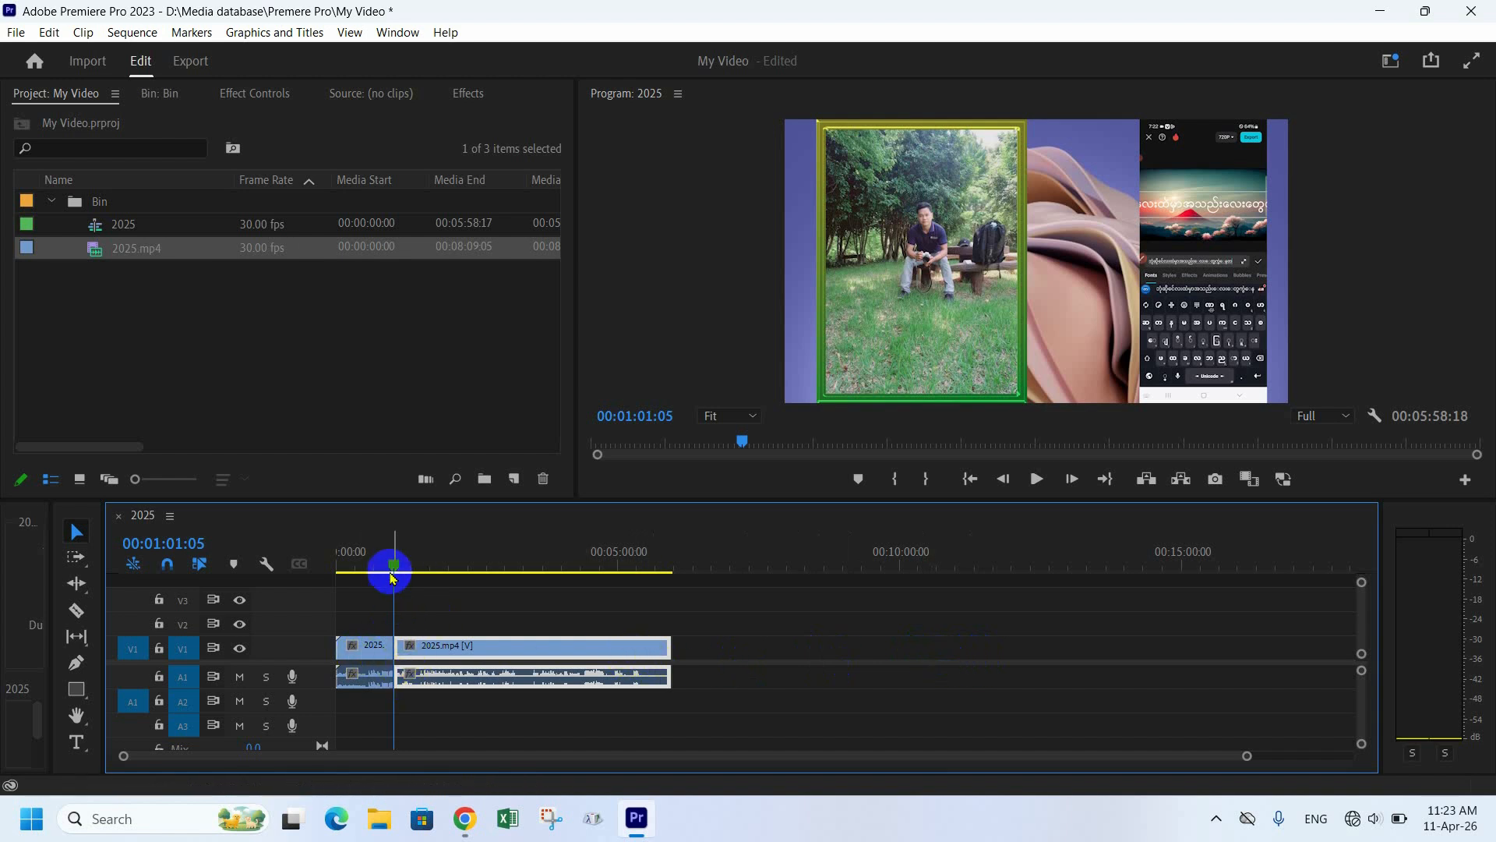
drag(392, 576, 156, 647)
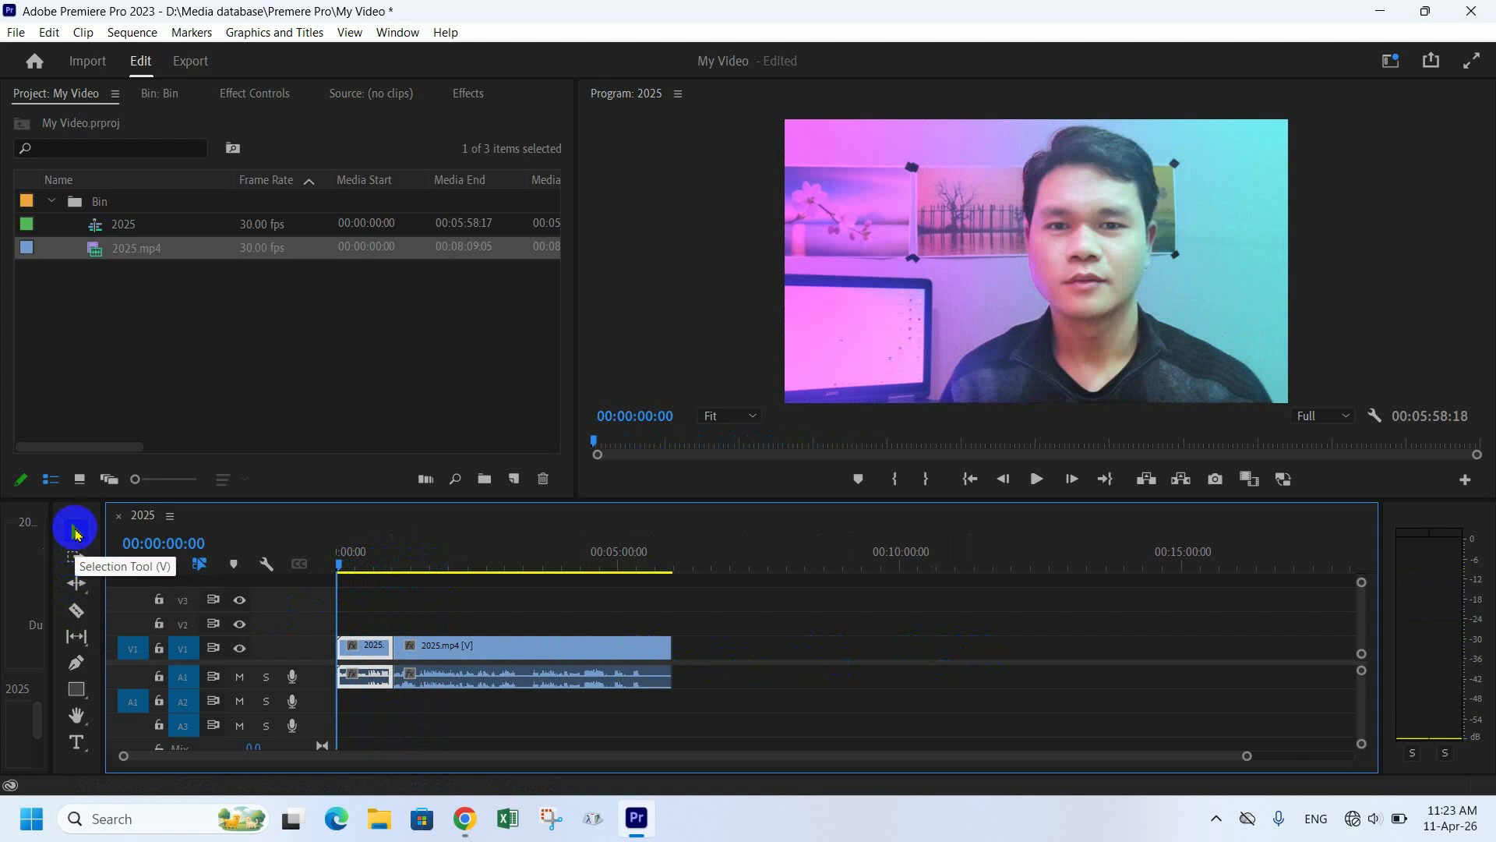
- Scrub the joined segments between 00:01:48:25 and 00:00:10:11, and select the first segment
click(437, 566)
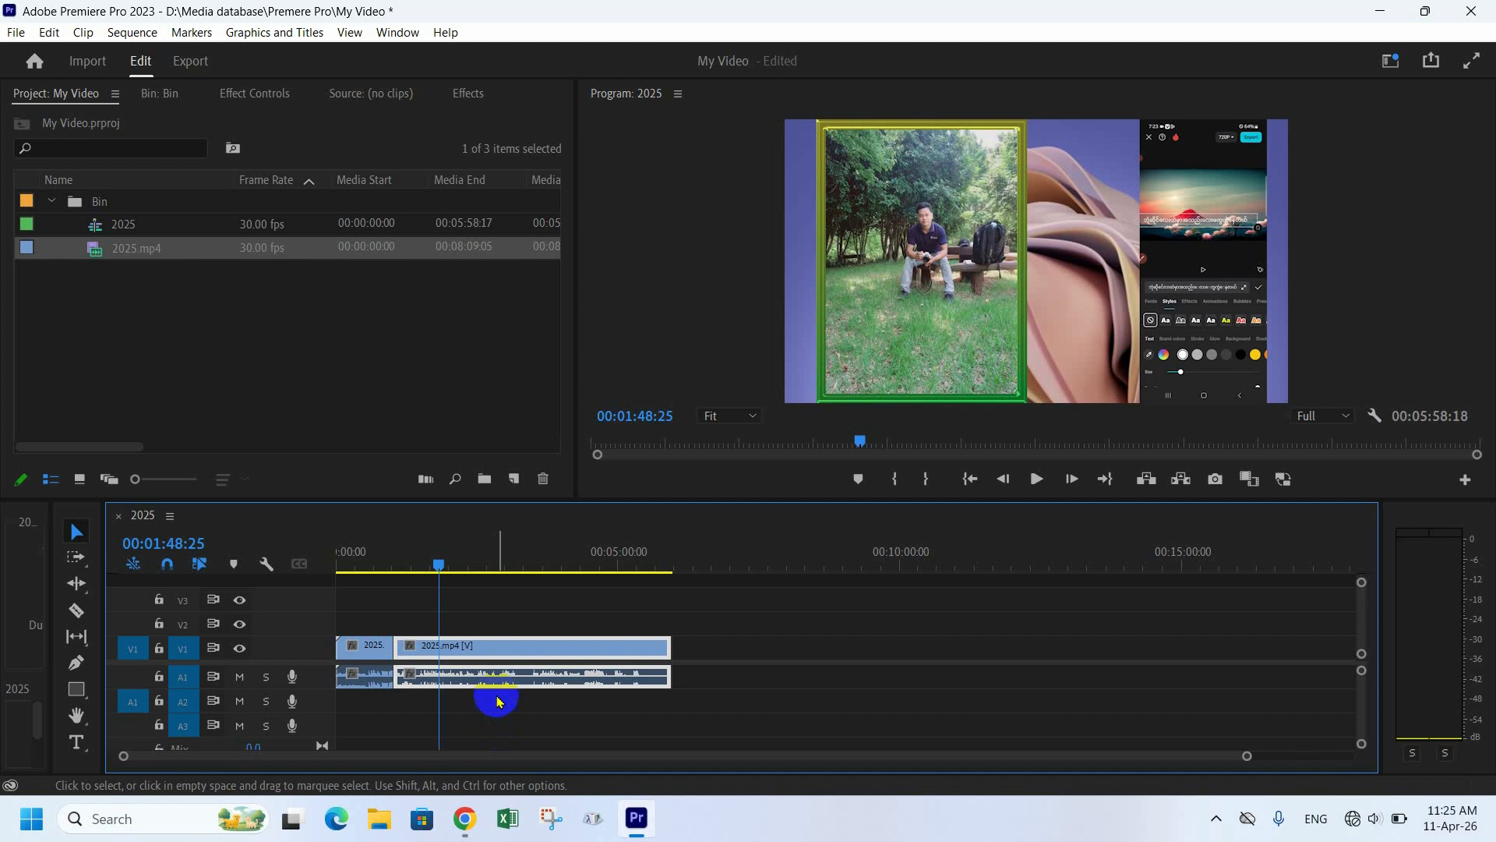
drag(441, 567, 346, 569)
click(398, 633)
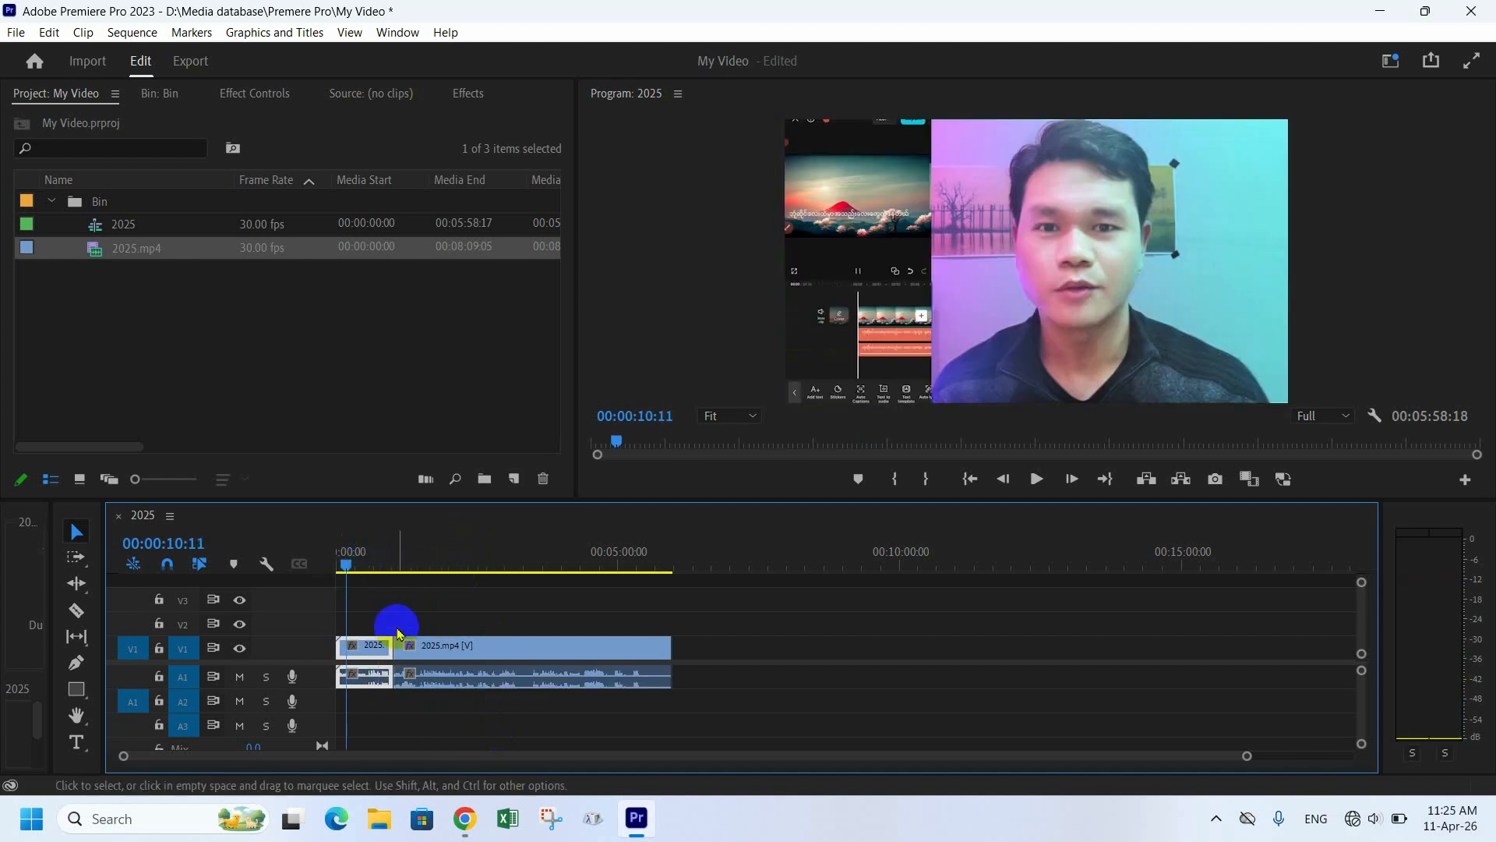